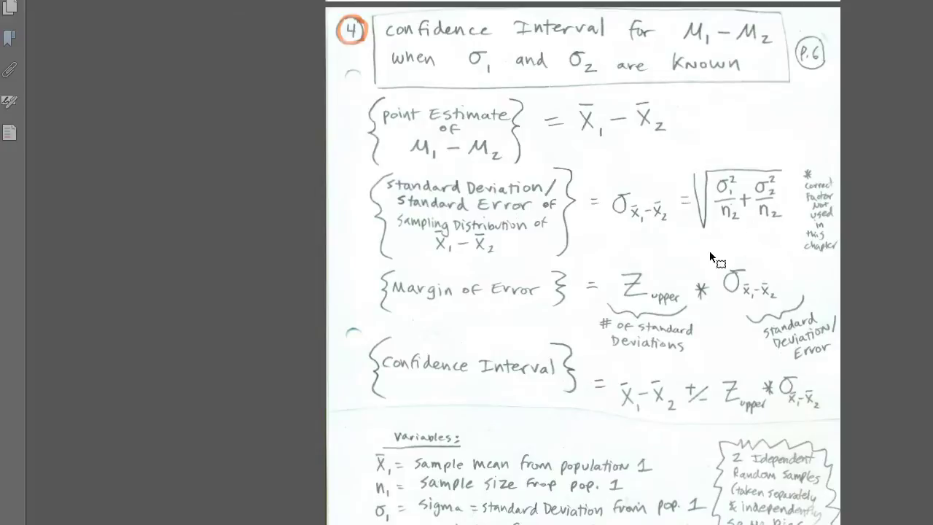
- Review the confidence interval formulas and variable definitions for known sigmas in the PDF notes, and switch to the Excel workbook
scroll(648, 383, down, 3)
scroll(648, 383, down, 3)
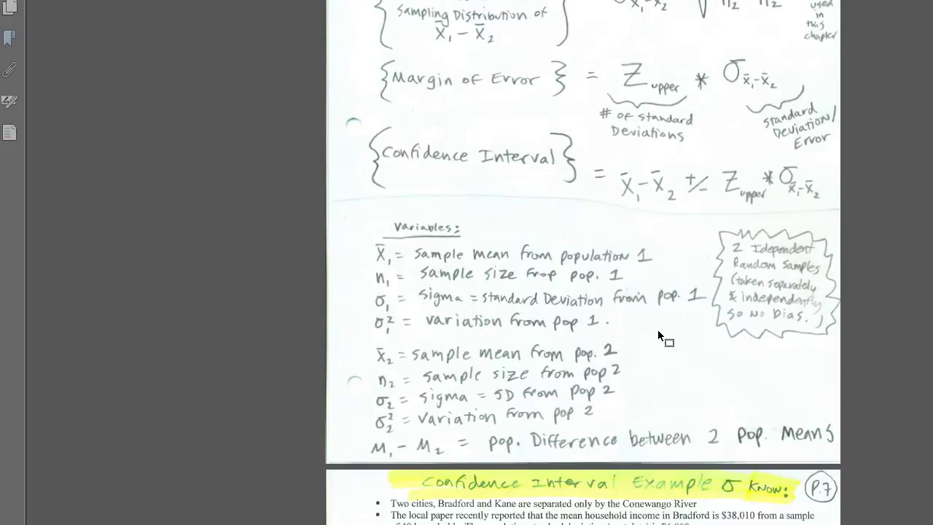
key(alt+Tab)
key(alt+Tab)
key(alt+Tab)
key(alt+Tab)
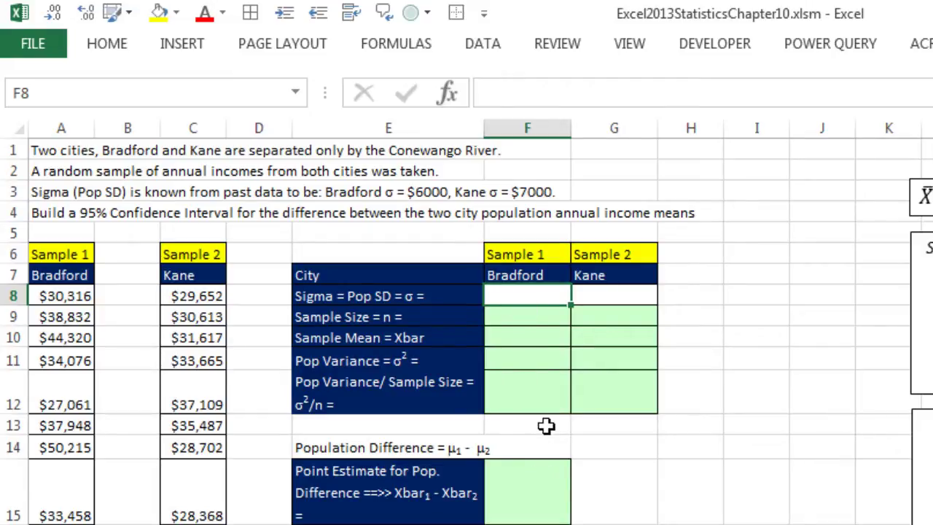
- Enter the population standard deviations in row 8: 6000 for Bradford and 7000 for Kane
text(6000)
key(Tab)
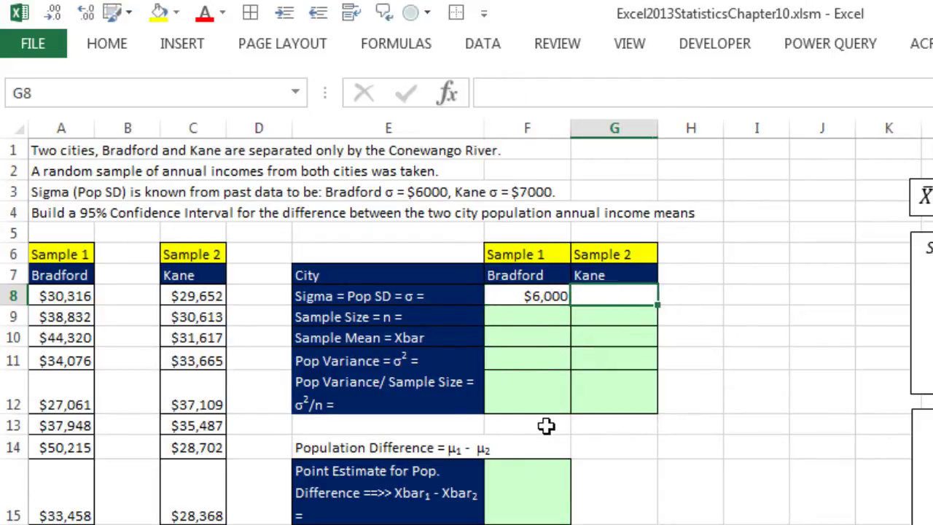
text(7000)
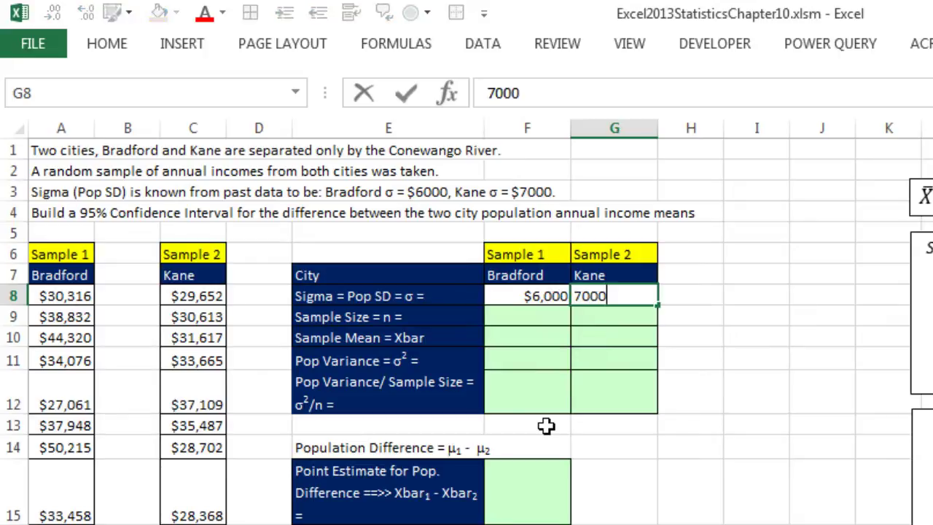
key(Return)
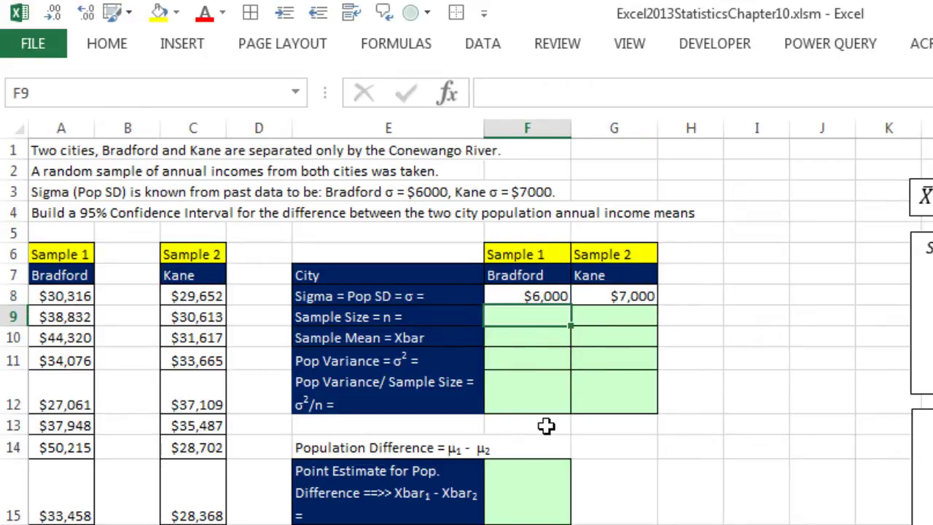
- Calculate Bradford's sample size in F9 with COUNT over A8:A47
text(=count)
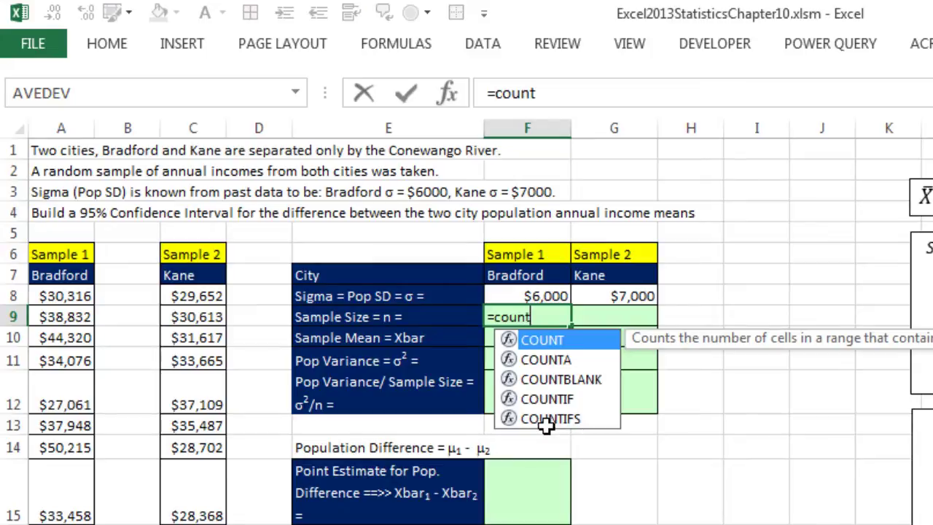
key(Tab)
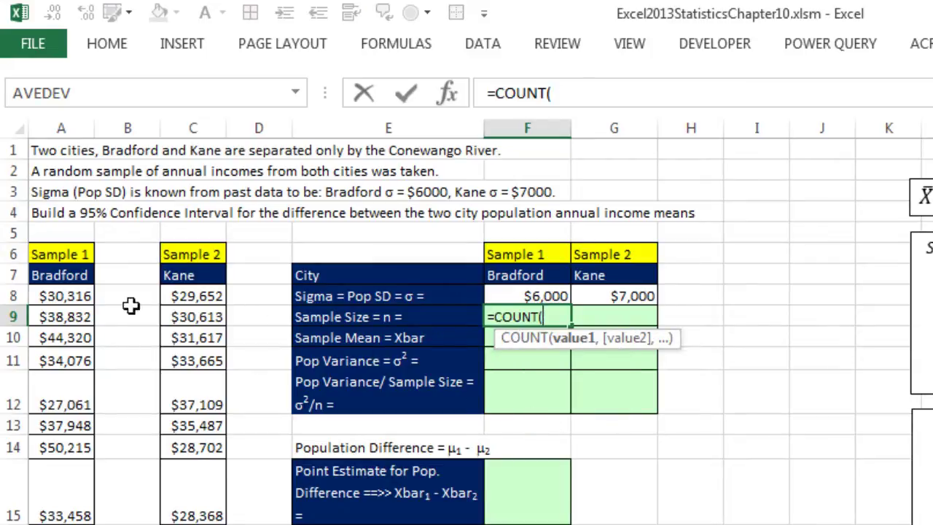
click(62, 298)
key(ctrl+shift+Down)
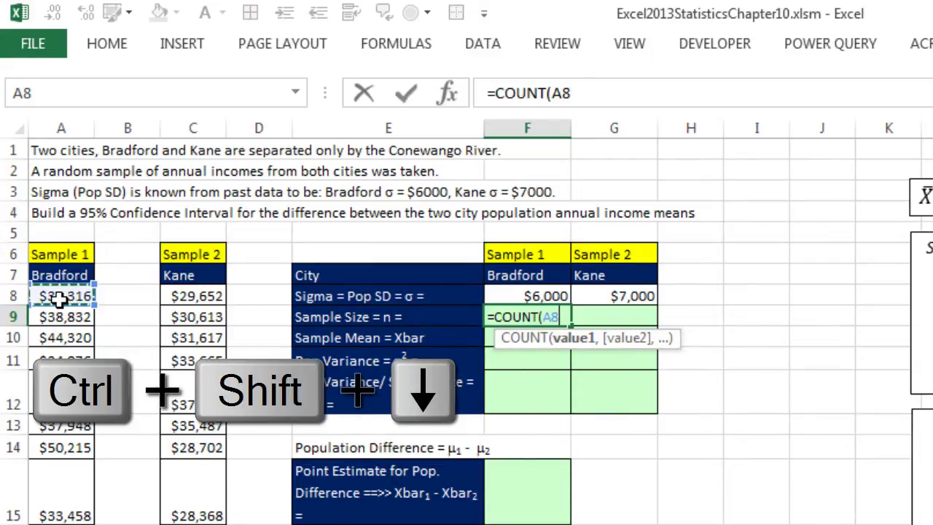
key(shift+Return)
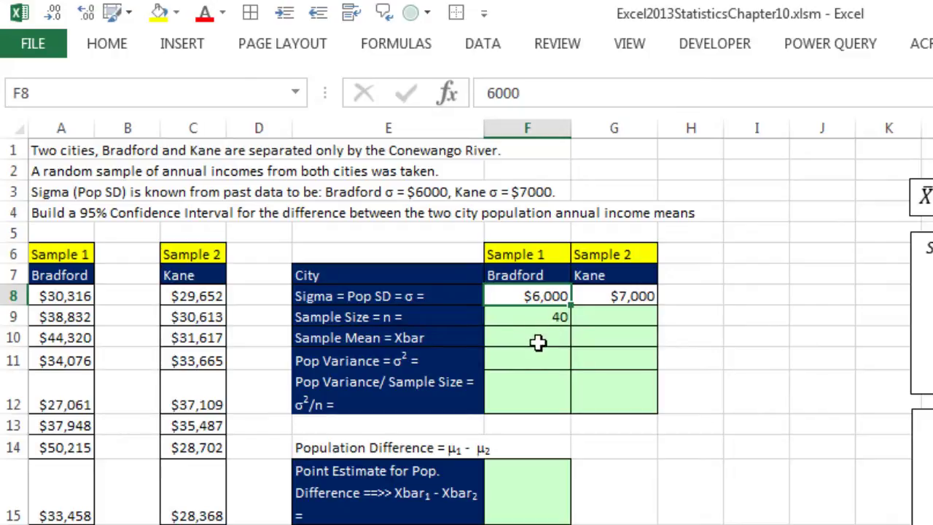
- Calculate Bradford's sample mean in F10 with AVERAGE over the Bradford incomes A8:A47
click(537, 340)
text(=ave)
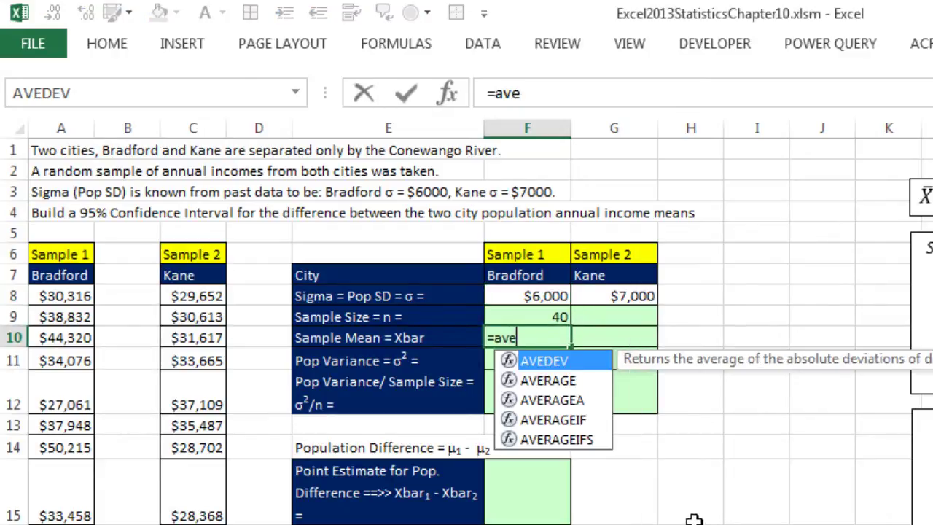
key(Down)
key(Tab)
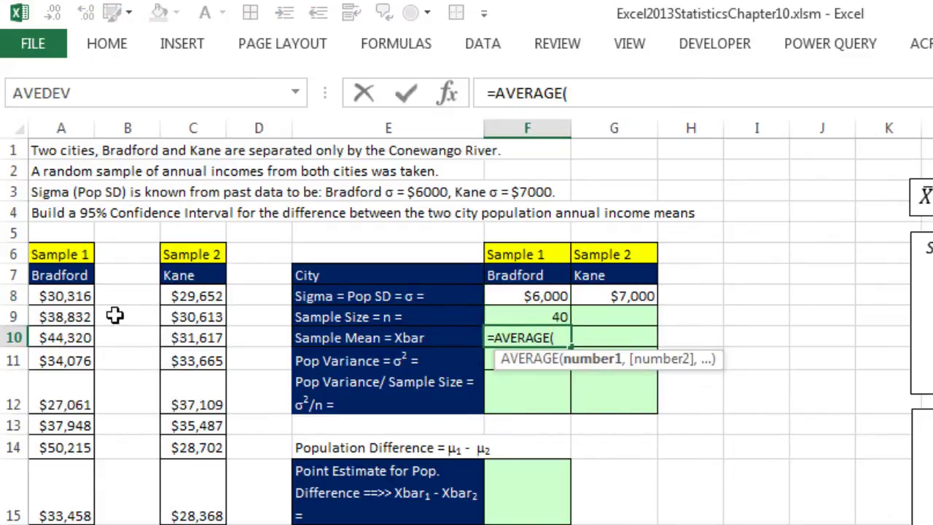
click(55, 299)
key(ctrl+shift+Down)
key(shift+Return)
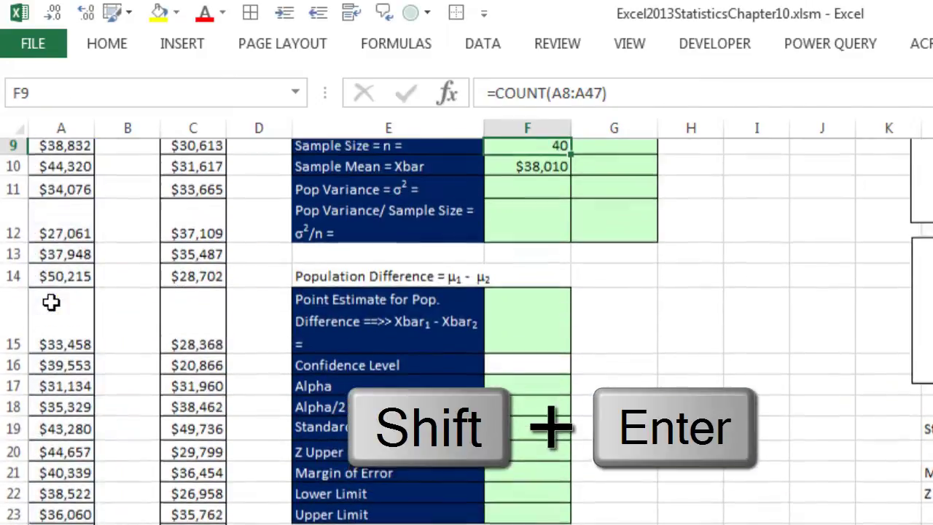
scroll(124, 328, up, 3)
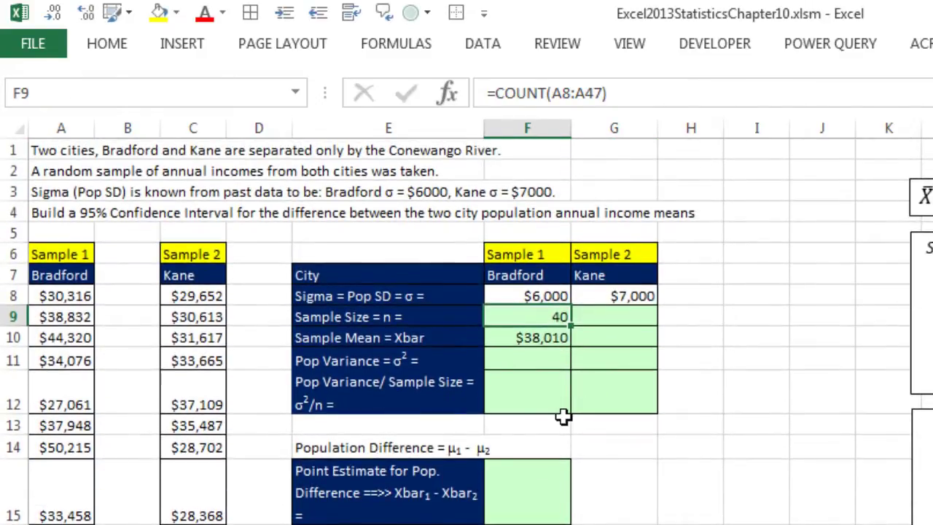
- Calculate Bradford's population variance in F11 with the formula =F8^2
click(537, 358)
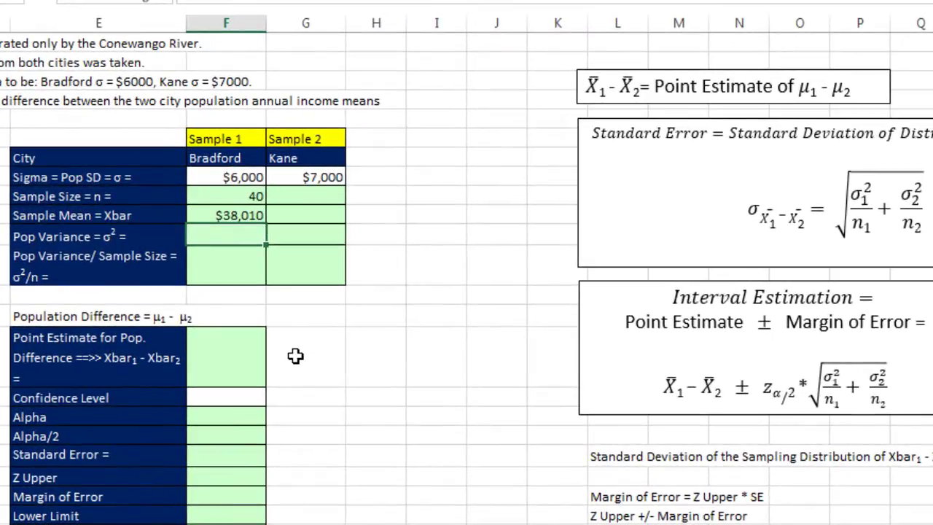
key(Up)
key(Up)
key(Up)
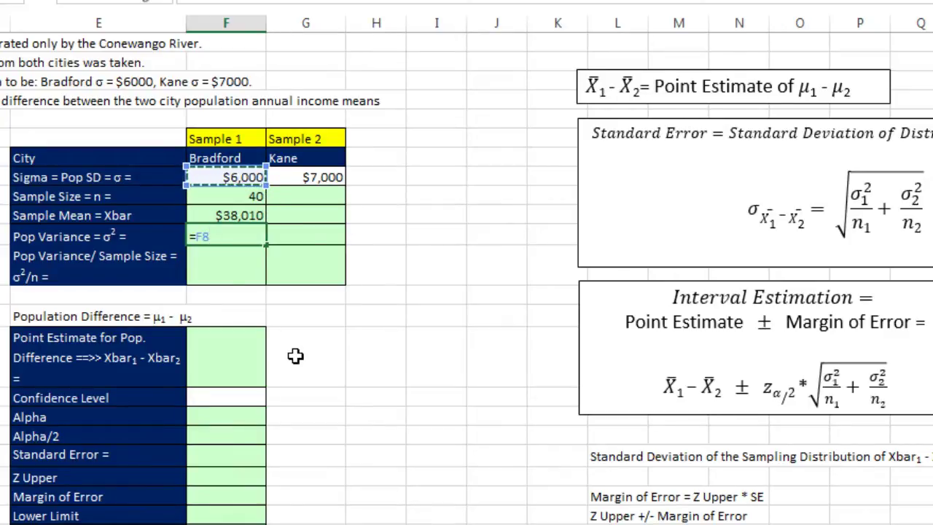
text(^2)
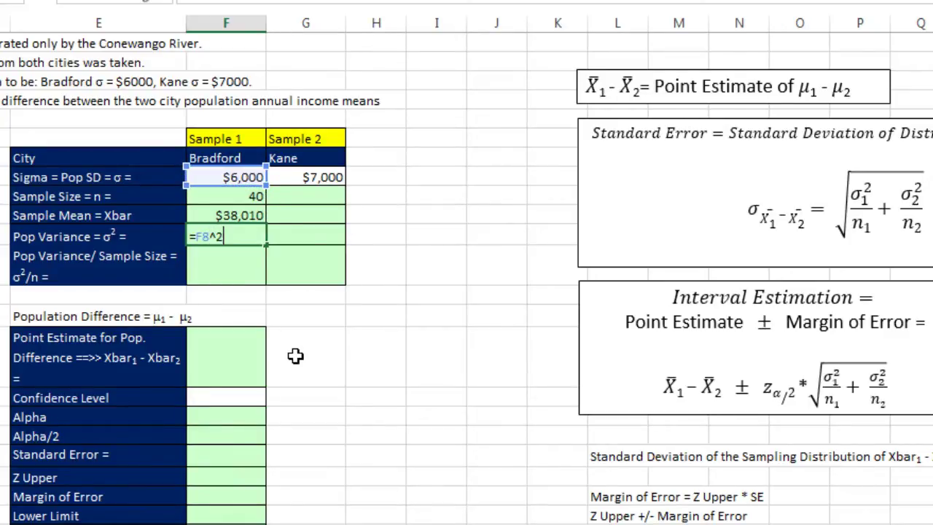
key(Return)
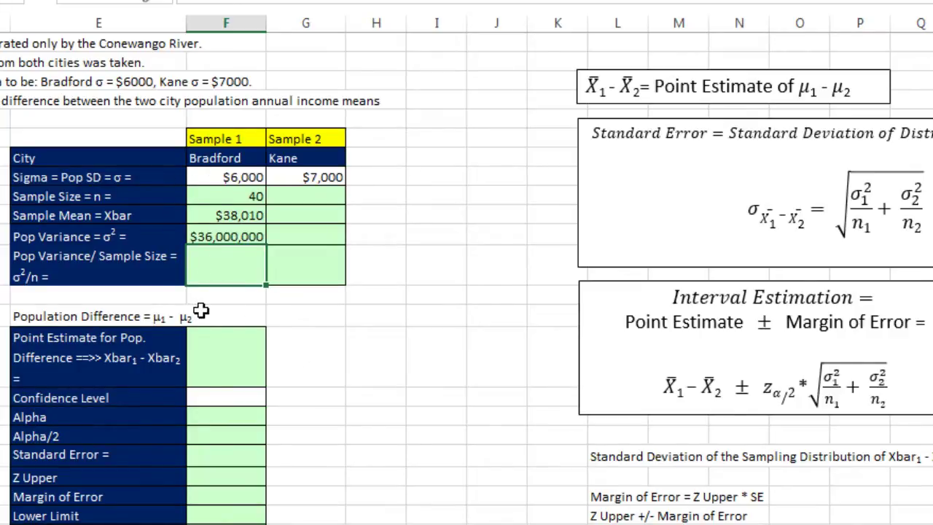
- Divide Bradford's population variance by its sample size in F12 with the formula =F11/F9
text(=)
key(Up)
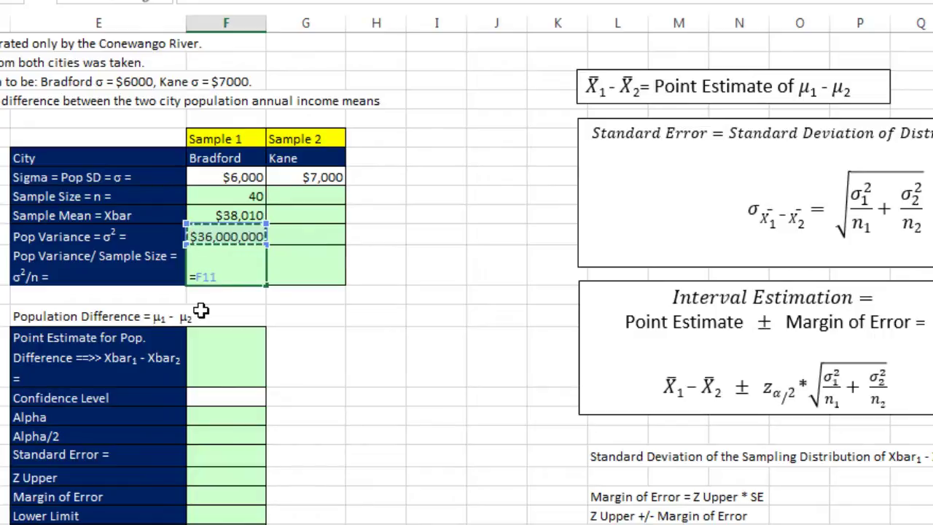
text(/)
key(Up)
key(Up)
key(Up)
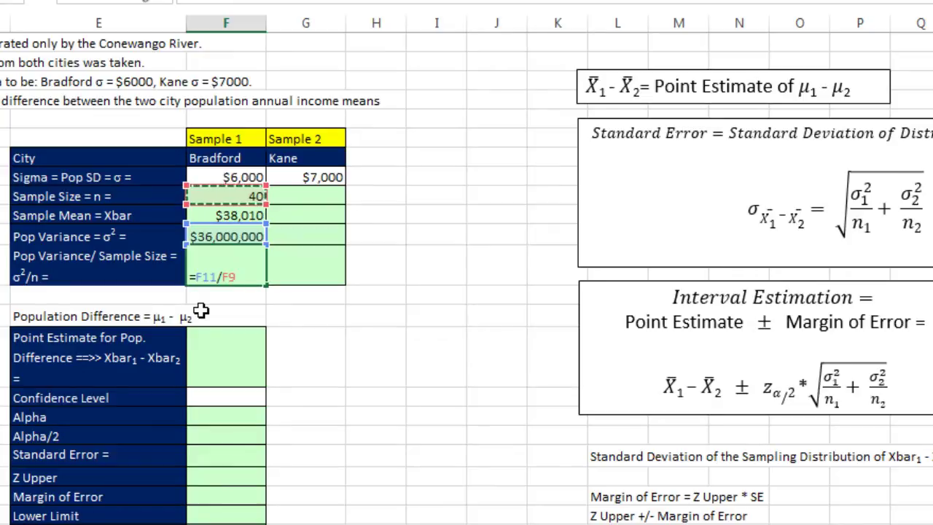
key(Return)
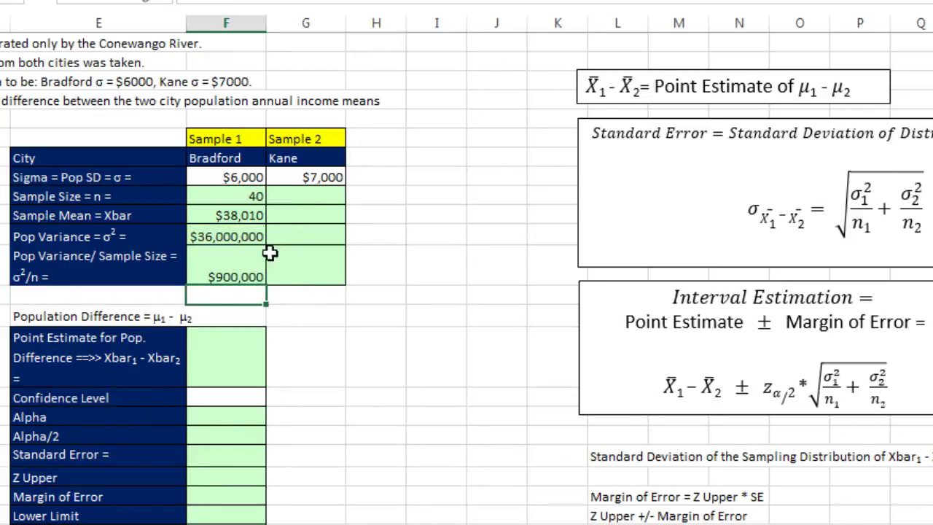
- Calculate Kane's sample size in G9 with COUNT over C8:C42
click(323, 191)
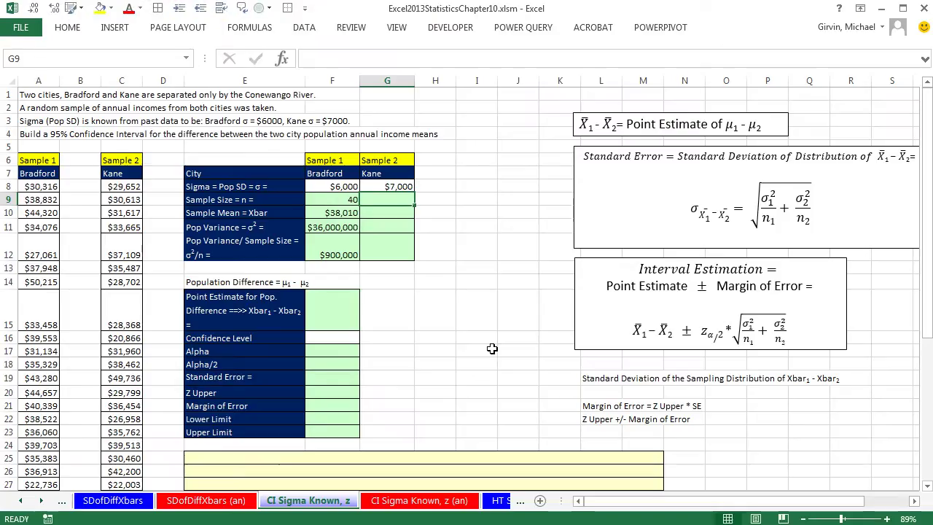
text(=coun)
key(Tab)
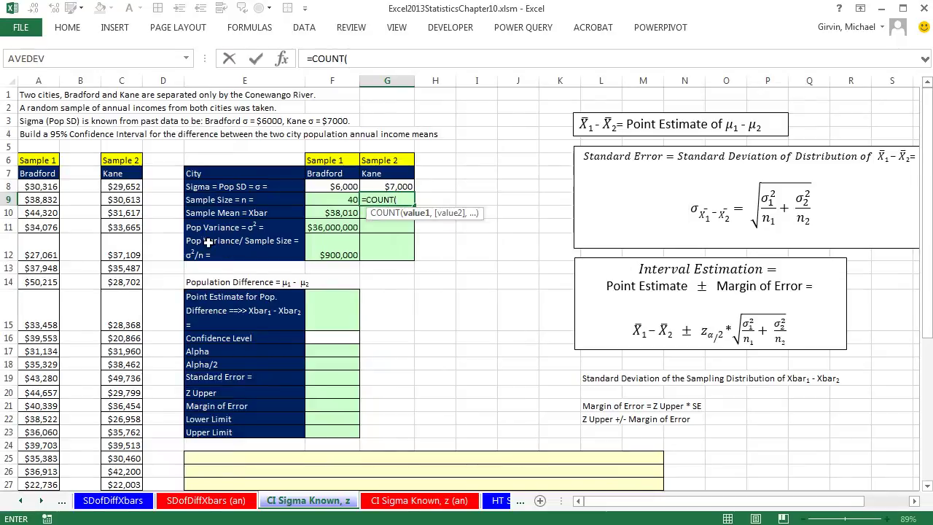
click(121, 190)
key(ctrl+shift+Down)
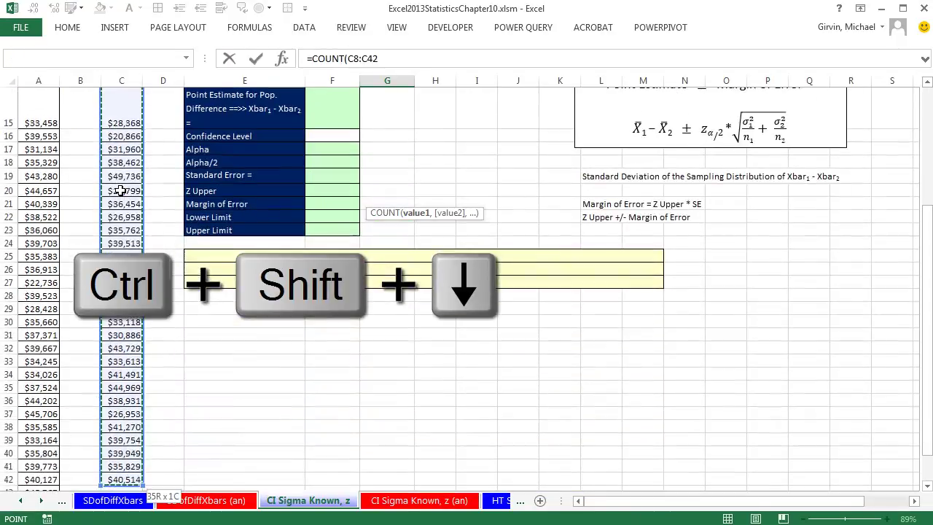
key(shift+Return)
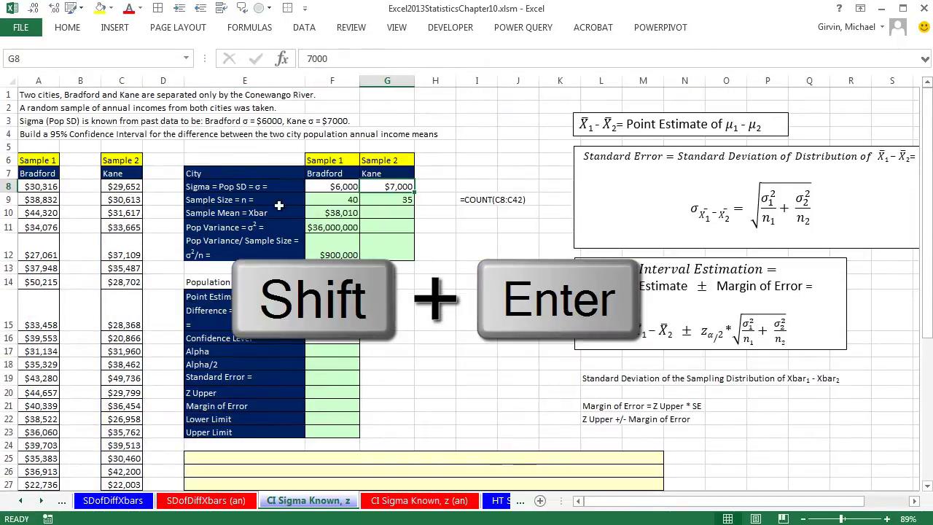
- Calculate Kane's sample mean in G10 with AVERAGE over C8:C42
click(387, 212)
text(=ave)
key(Tab)
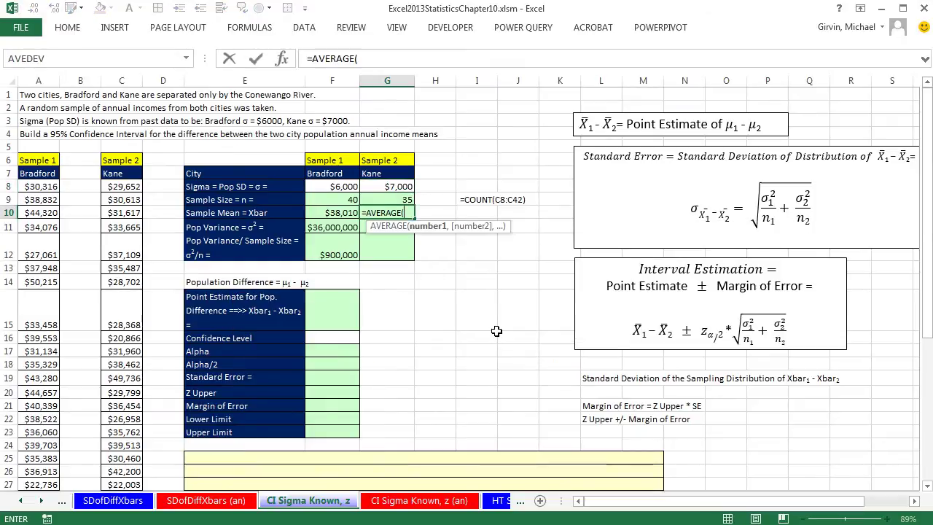
click(124, 188)
key(ctrl+shift+Down)
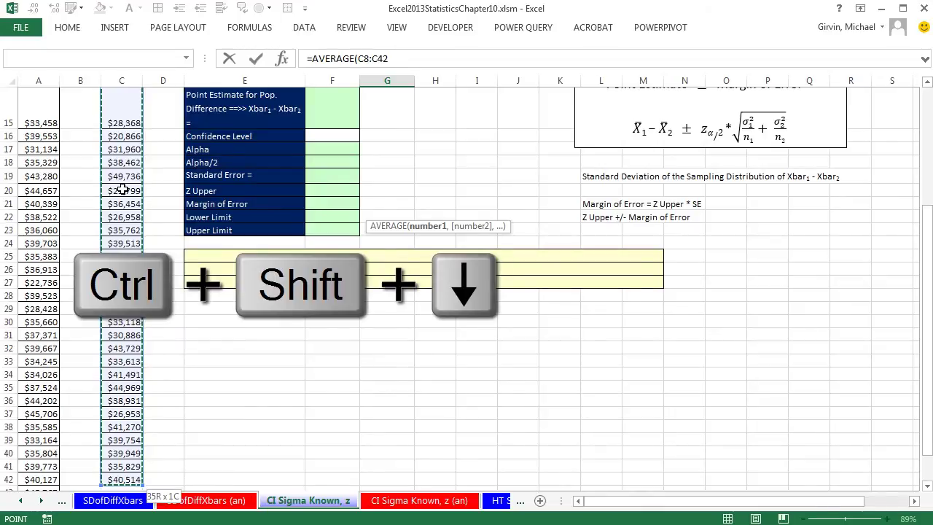
key(shift+Return)
scroll(123, 175, up, 3)
- Calculate Kane's population variance in G11 with the formula =G8^2
click(387, 224)
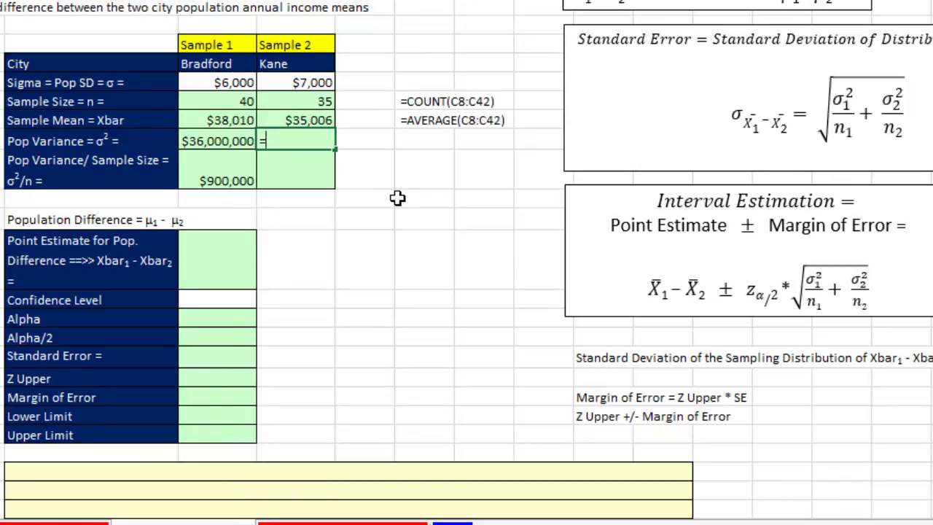
text(=)
key(Up)
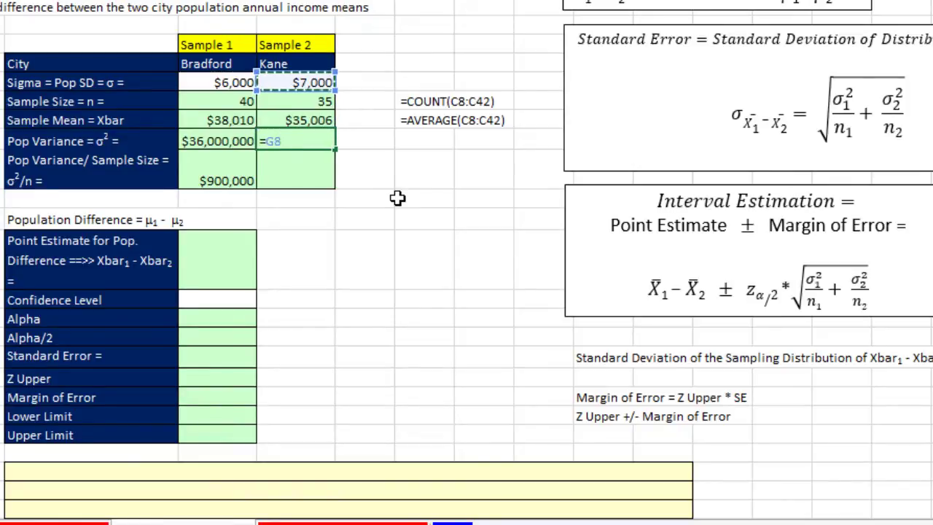
text(^)
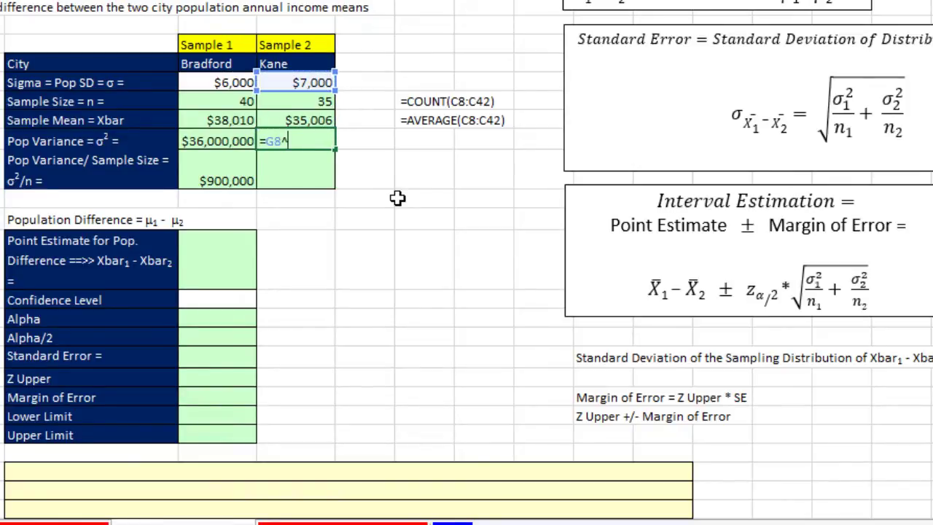
text(2)
key(Return)
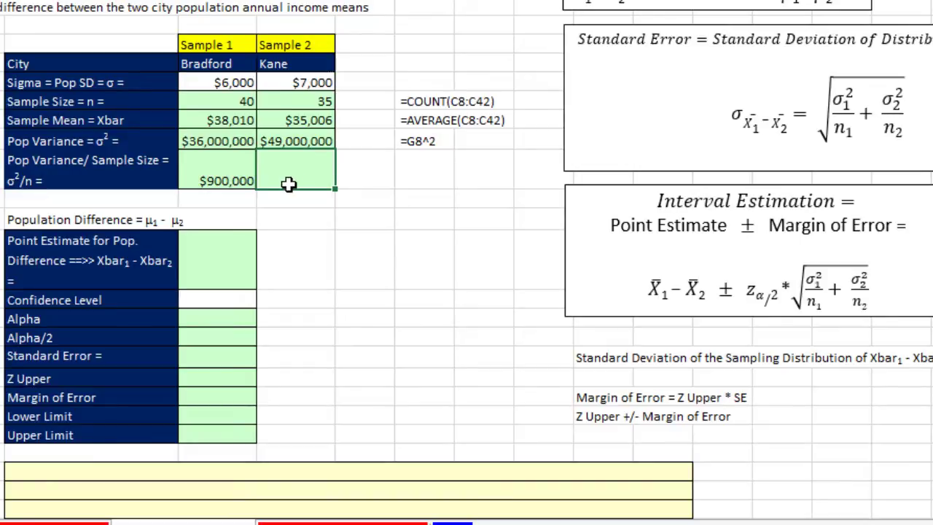
- Divide Kane's population variance by its sample size in G12 with the formula =G11/G9
key(Up)
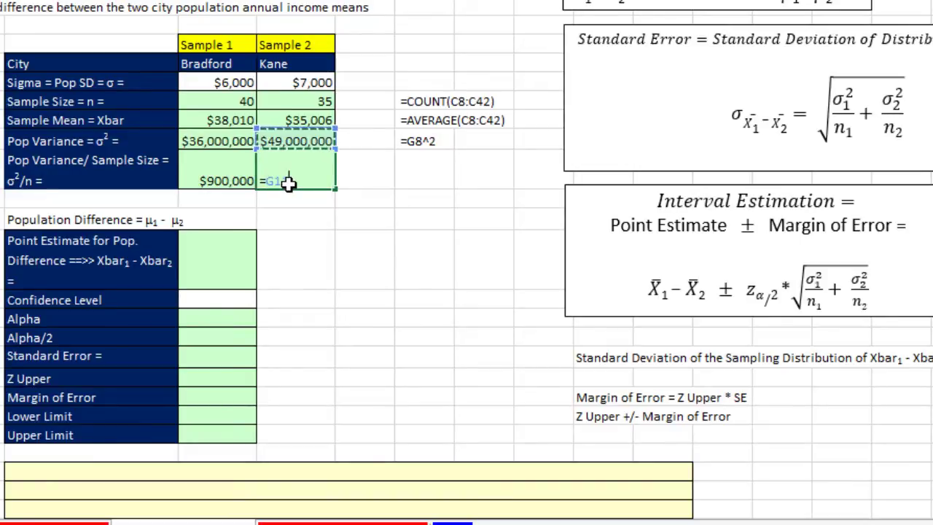
text(/)
key(Up)
key(Up)
key(Up)
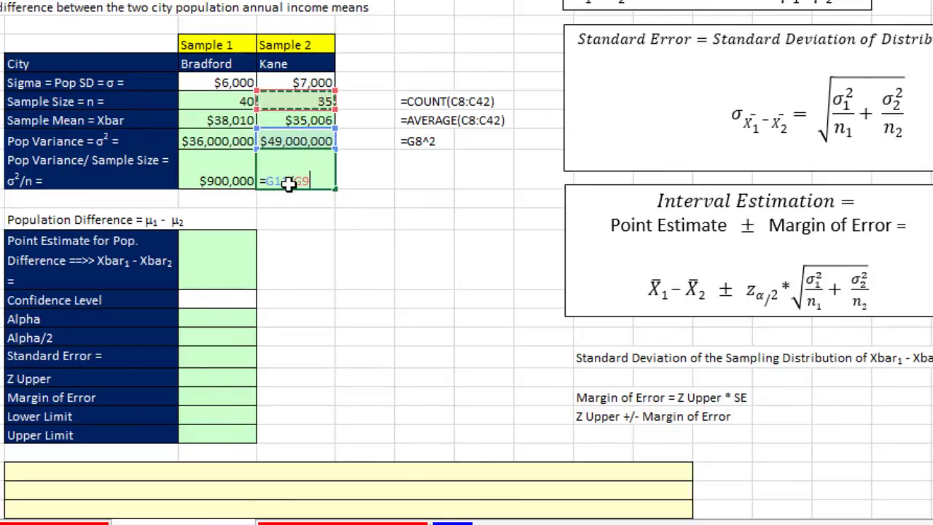
key(Return)
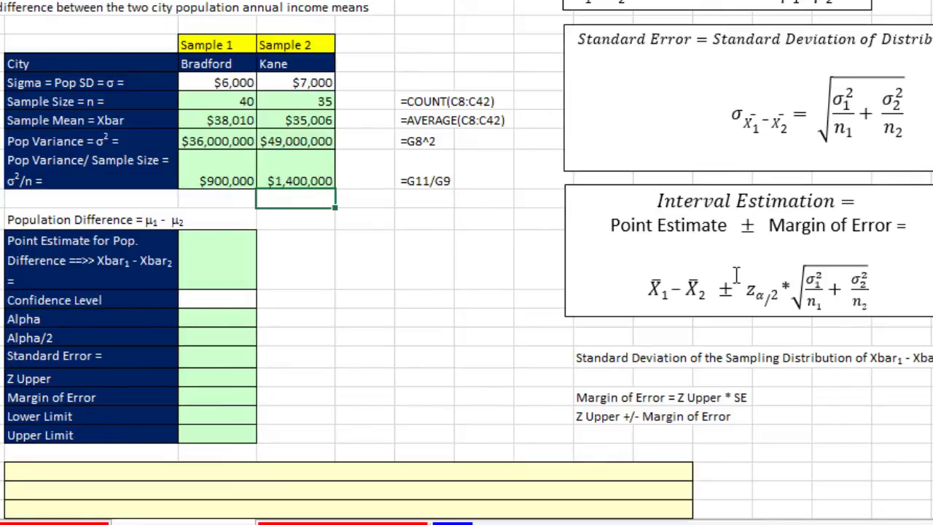
- Calculate the point estimate of the population difference in F15 with the formula =F10-G10
click(240, 245)
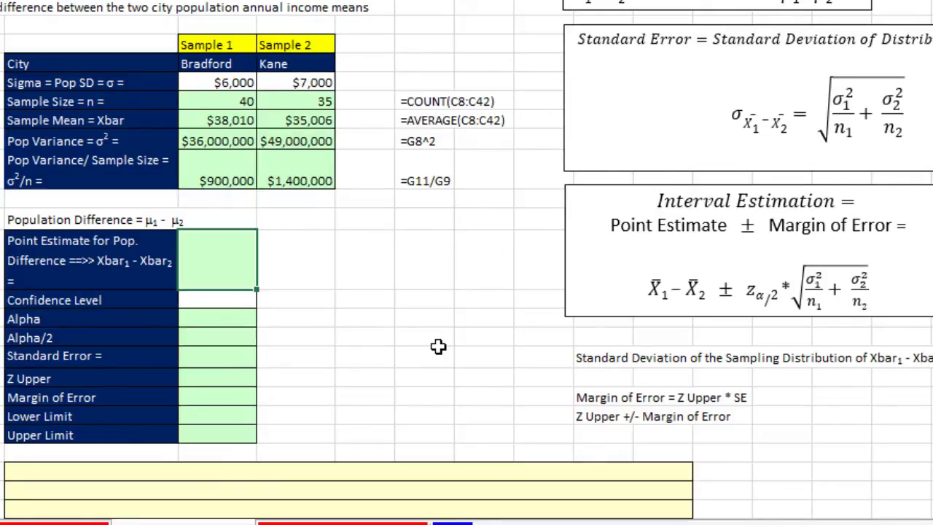
text(=)
key(Up)
key(Up)
key(Up)
key(Up)
key(Up)
key(Up)
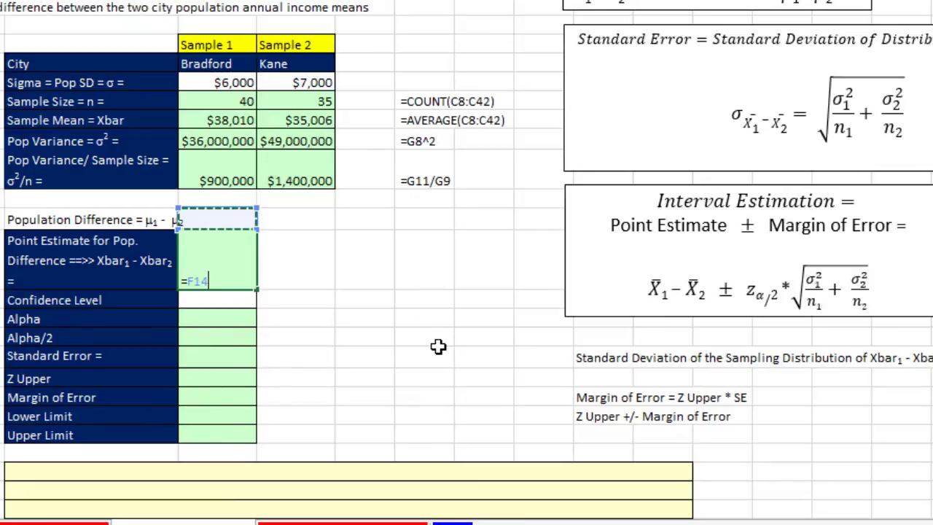
key(Down)
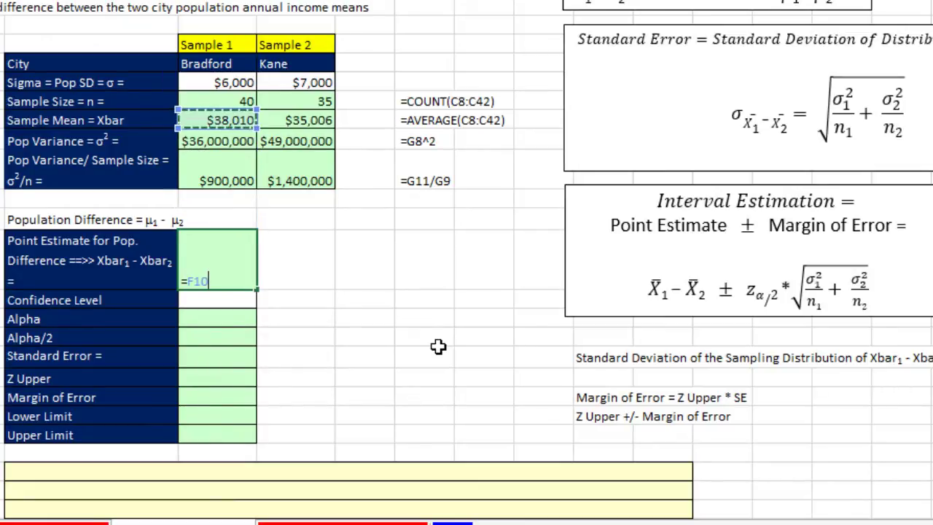
text(-)
key(Up)
key(Up)
key(Up)
key(Up)
key(Up)
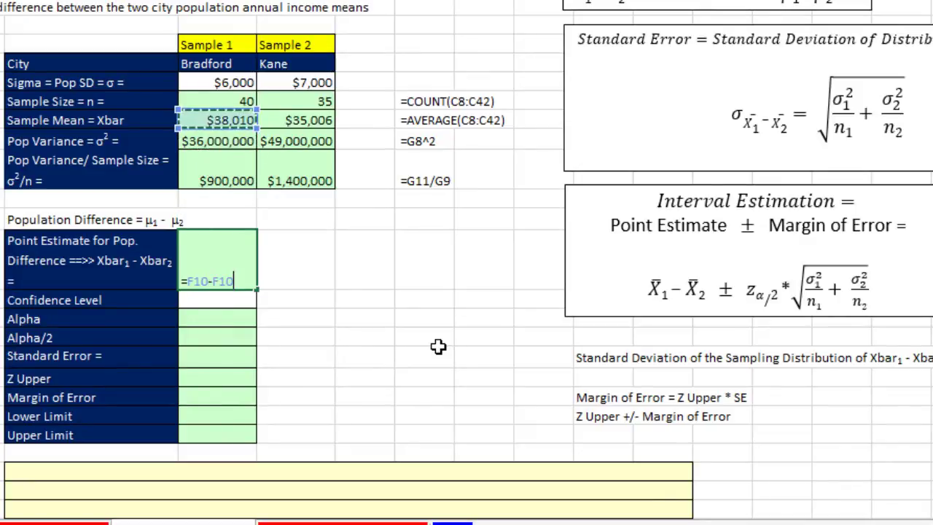
key(Right)
key(Return)
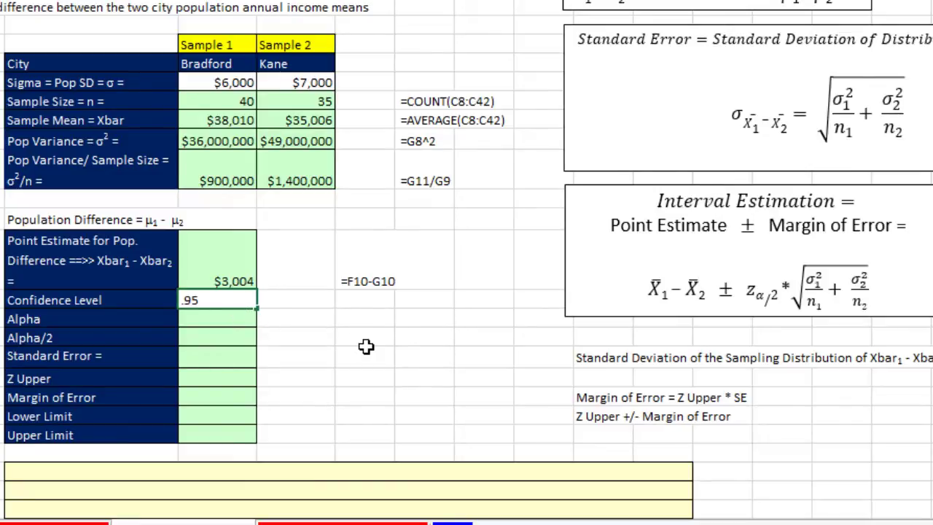
- Enter a confidence level of 0.95 in F16 and calculate alpha in F17 with the formula =1-F16
key(Return)
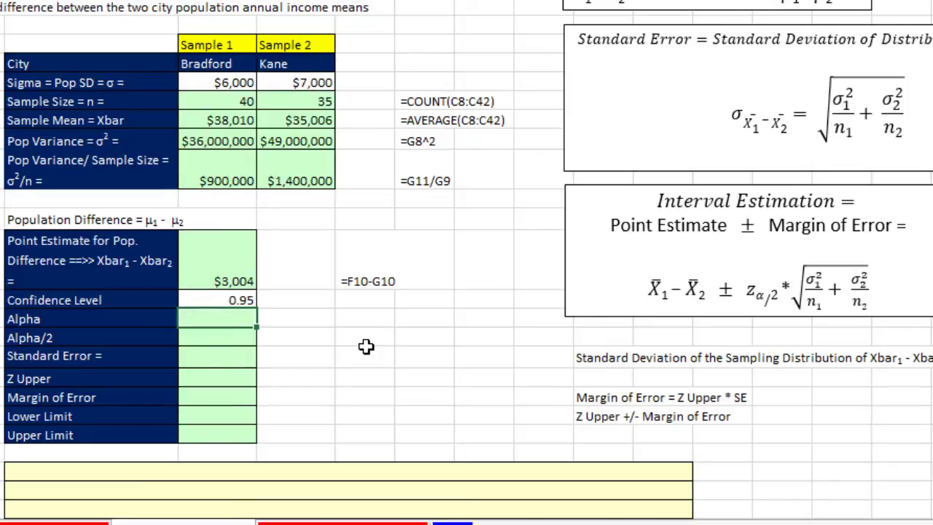
text(=1-)
key(Up)
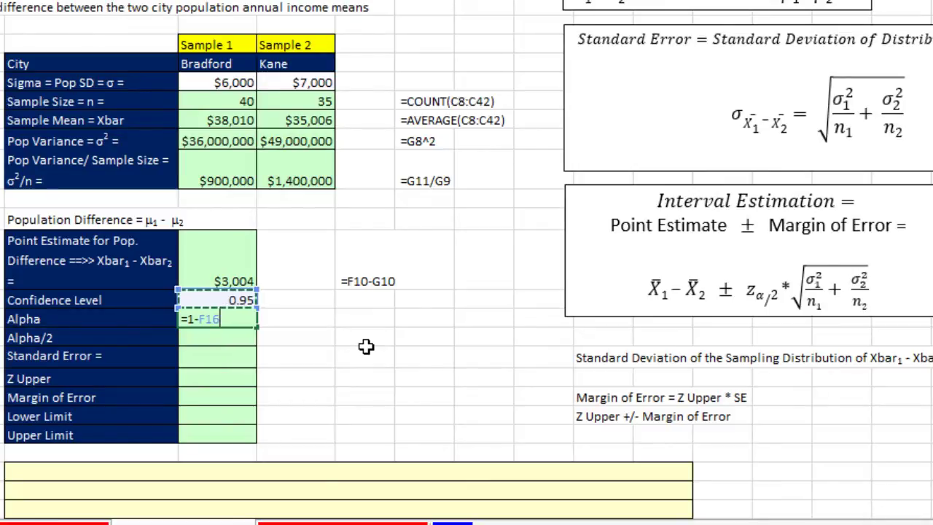
key(Return)
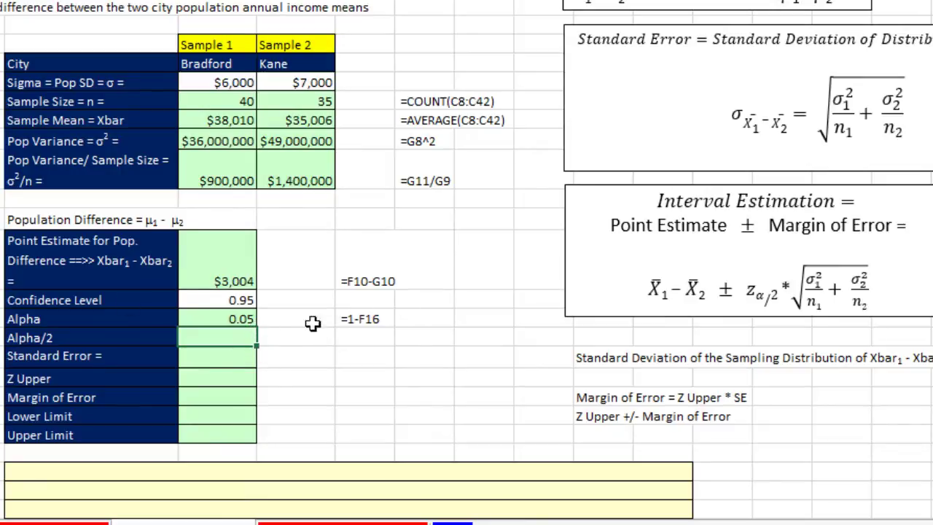
- Calculate alpha/2 in F18 with the formula =F17/2
text(=)
key(Up)
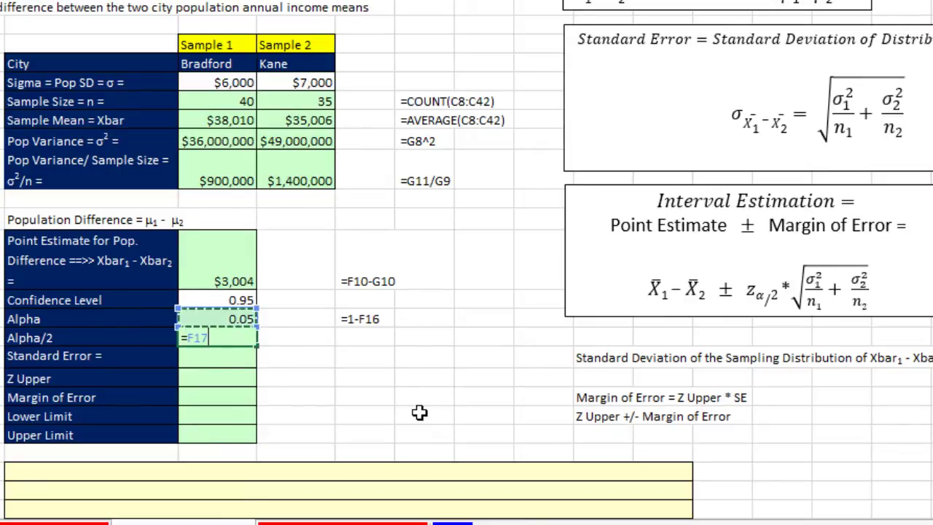
text(/)
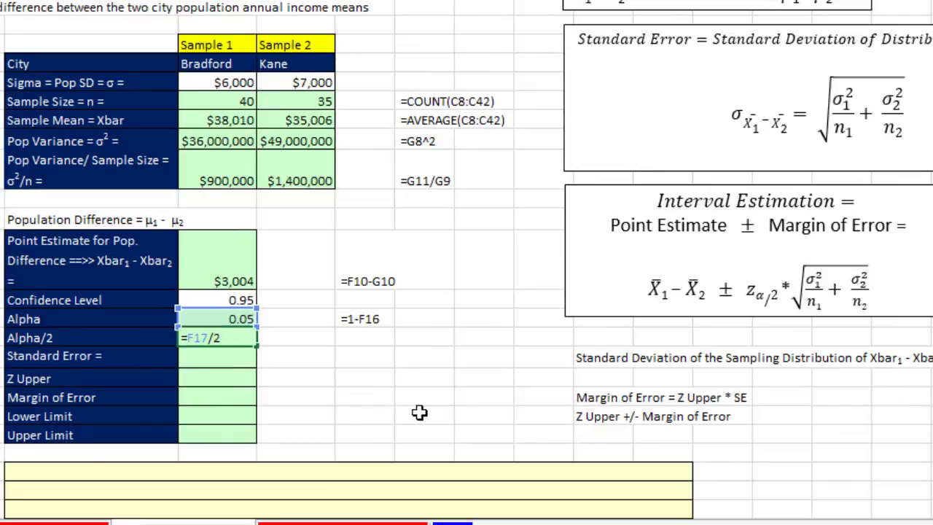
text(2)
key(Return)
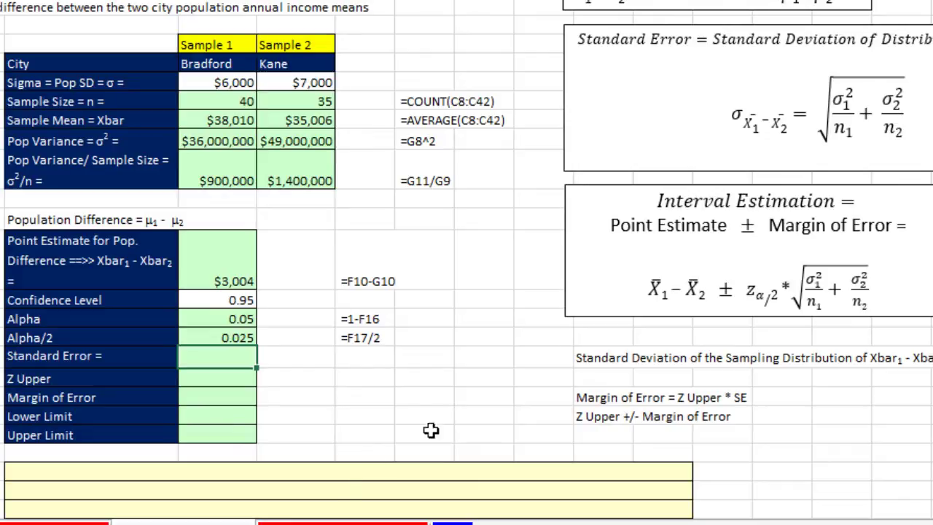
- Calculate the standard error in F19 with the formula =SQRT(SUM(F12:G12))
text(=s)
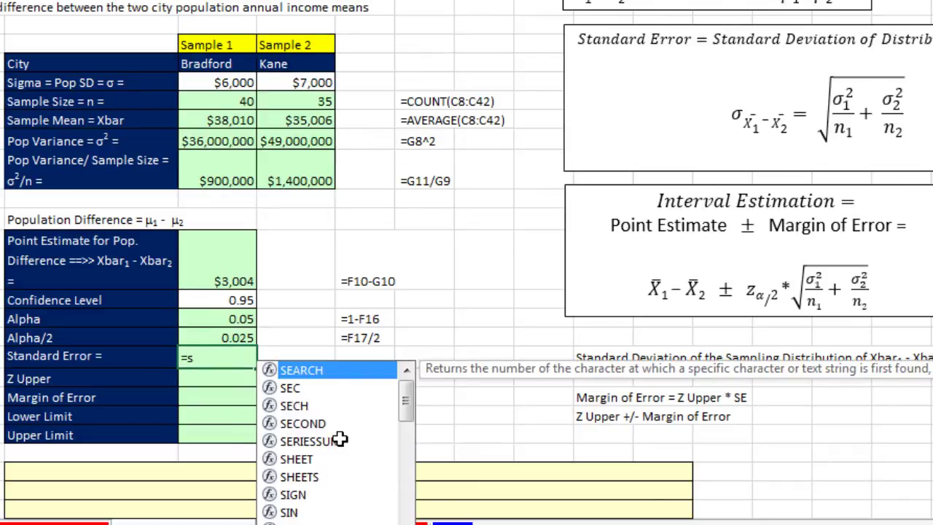
text(q)
key(Tab)
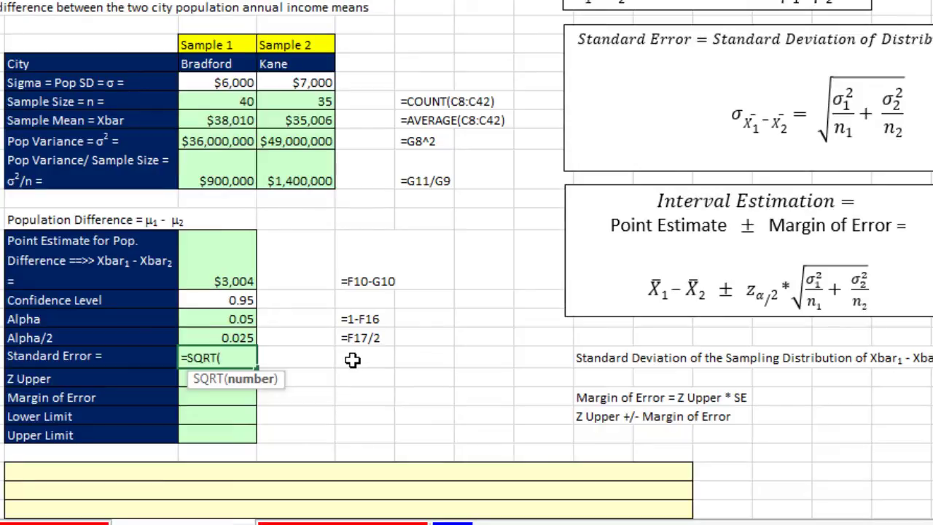
text(sum)
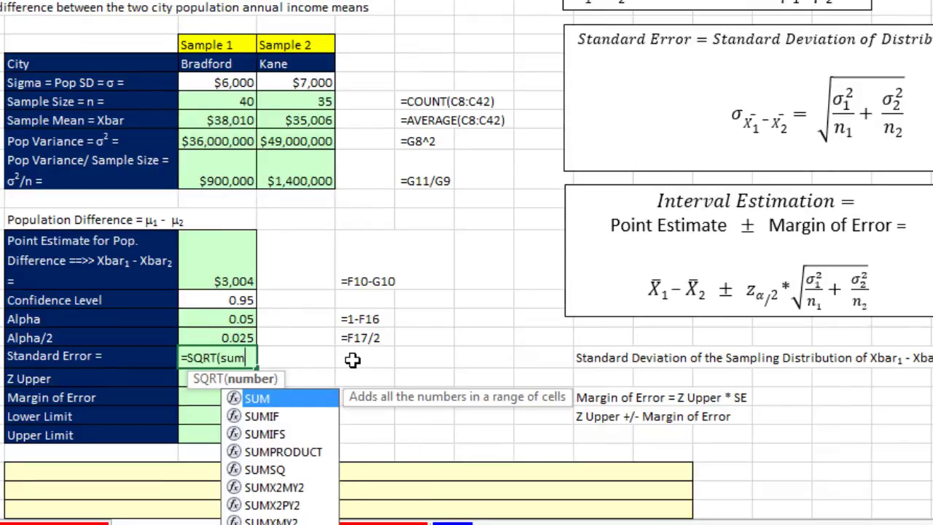
key(Tab)
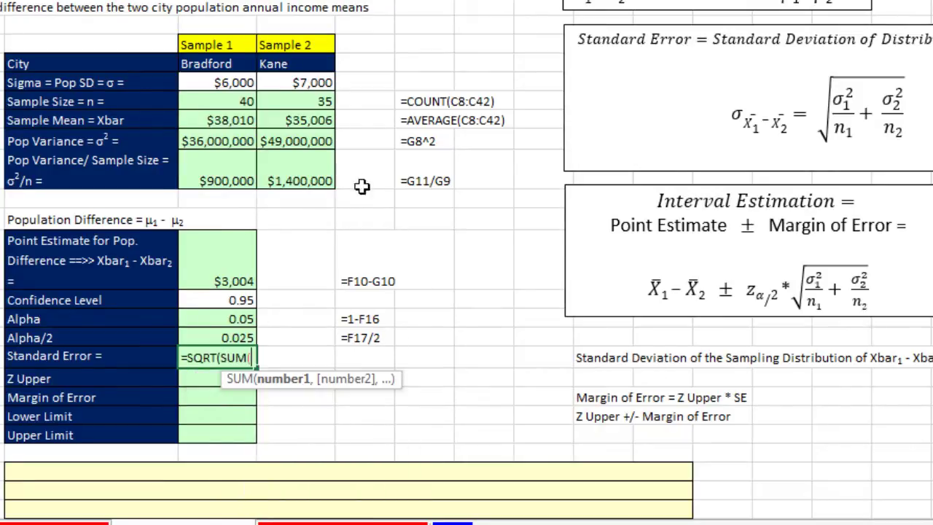
drag(213, 167, 277, 170)
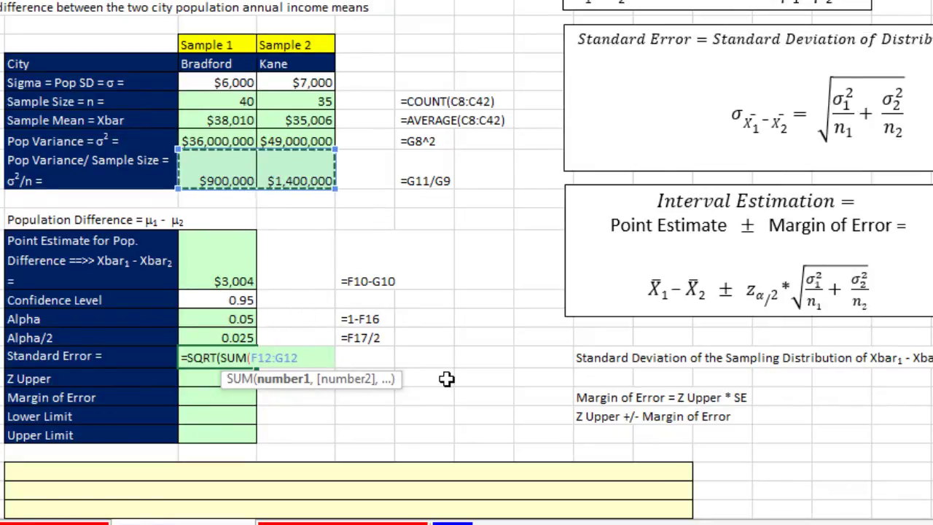
text()))
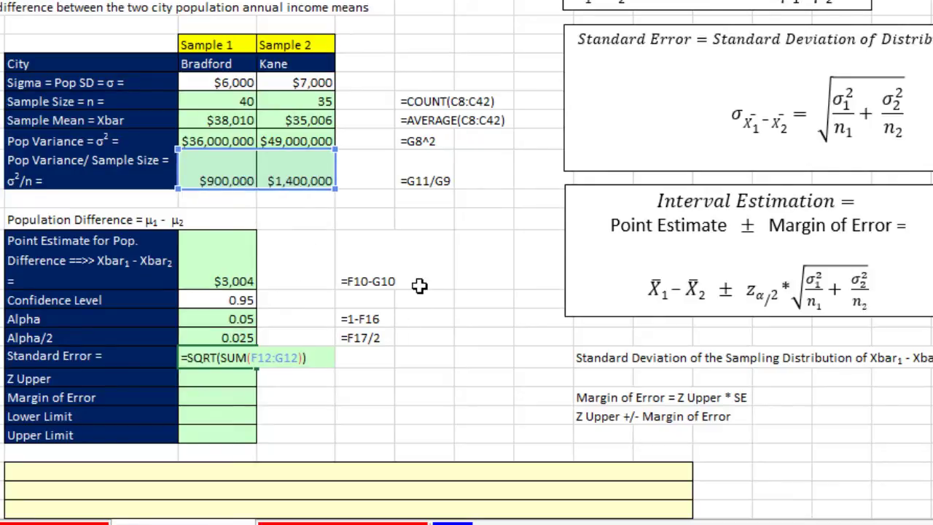
key(Return)
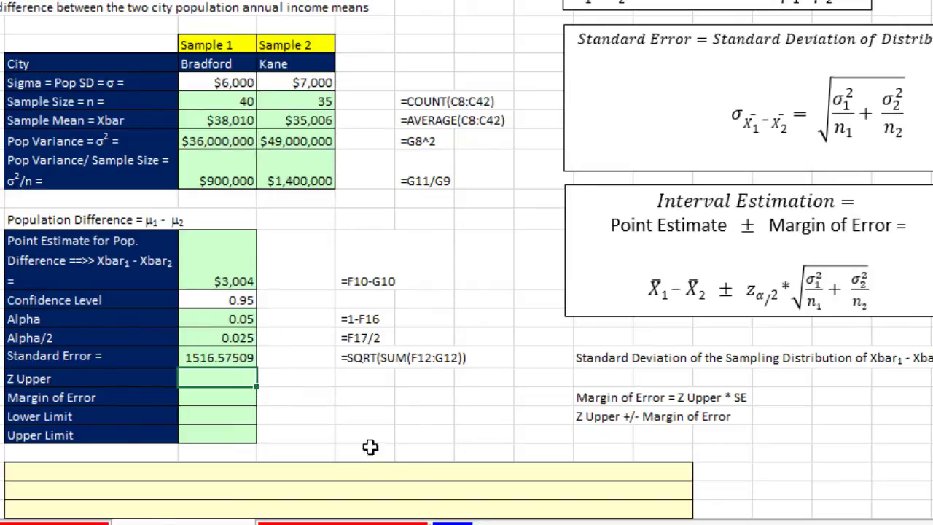
- Calculate the upper Z value in F20 with the formula =NORM.S.INV(1-F18)
text(=)
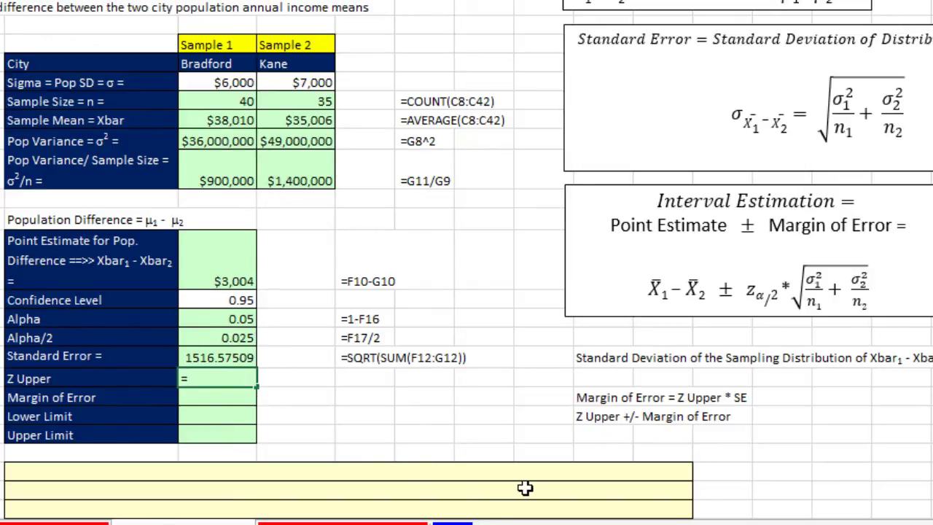
key(Escape)
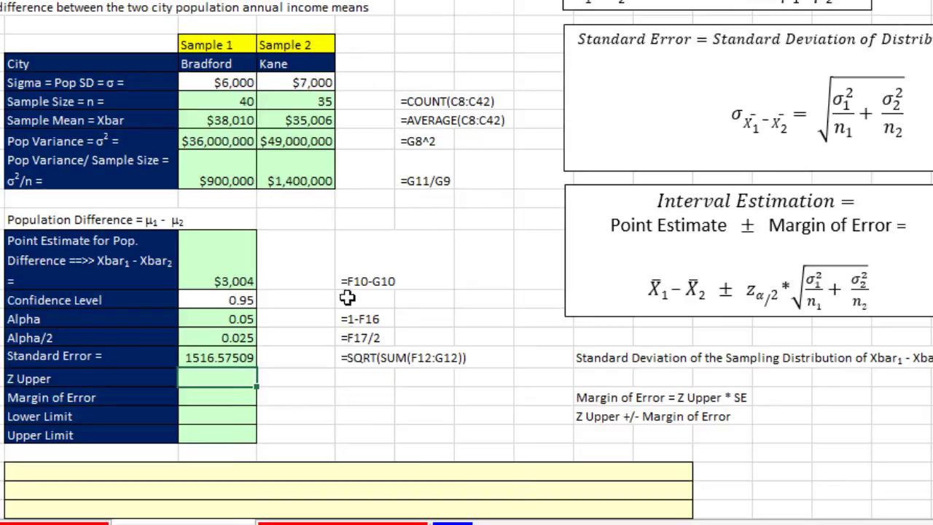
text(=)
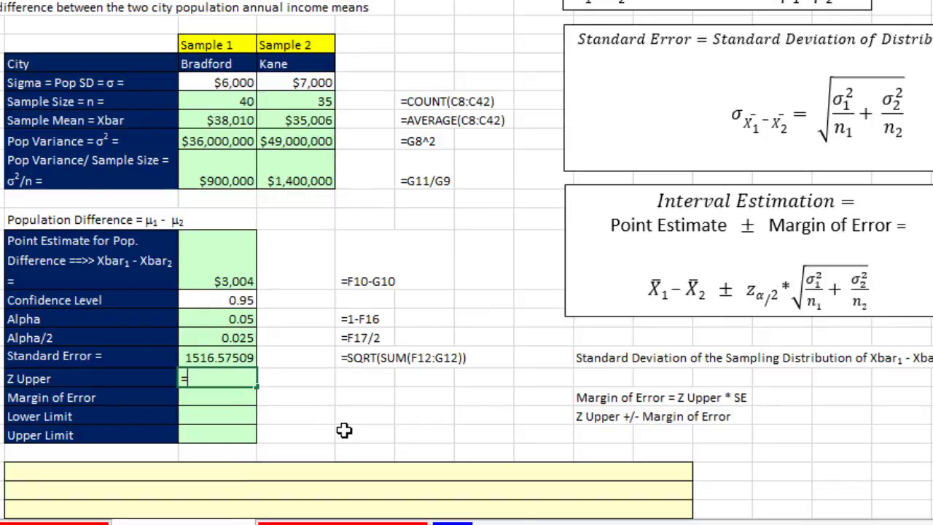
text(norm)
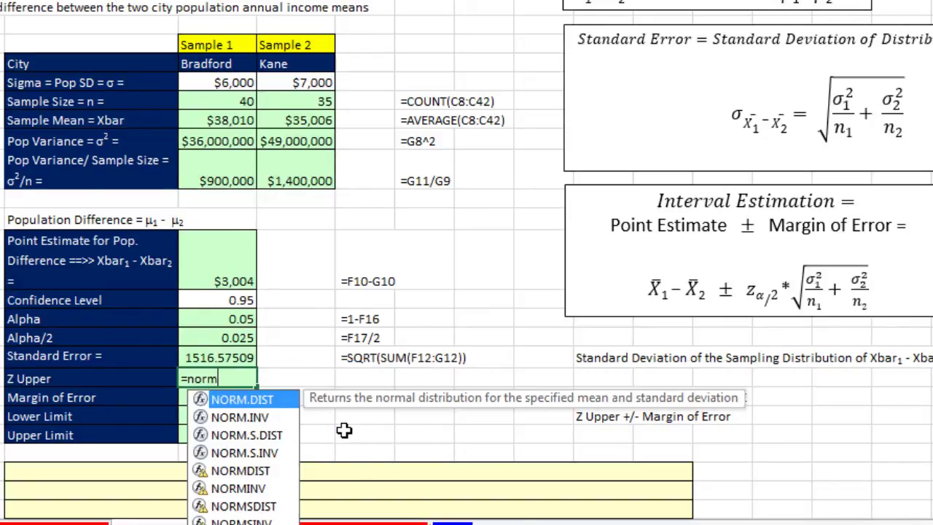
text(.)
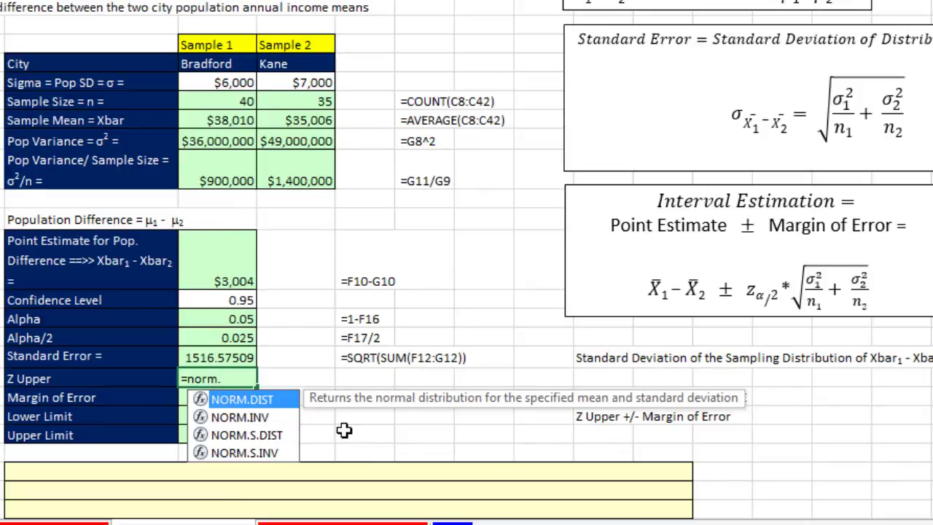
text(s)
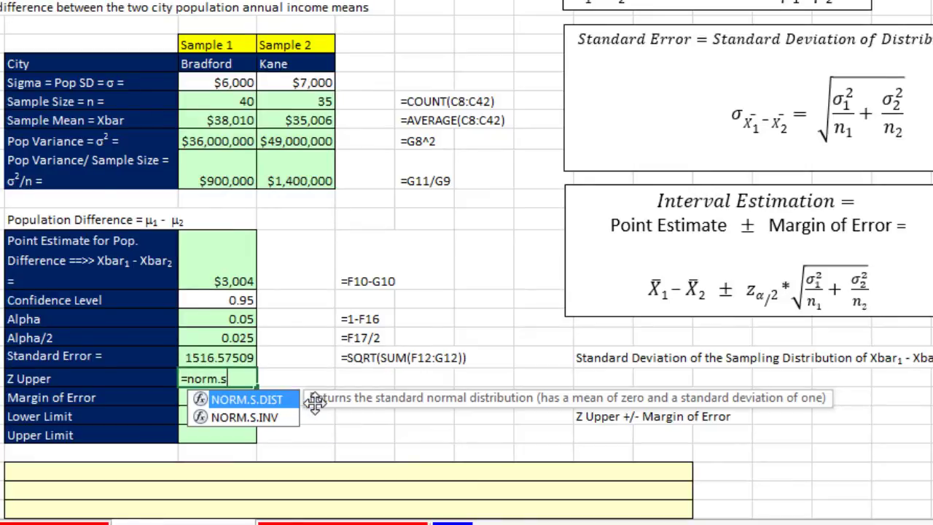
key(Down)
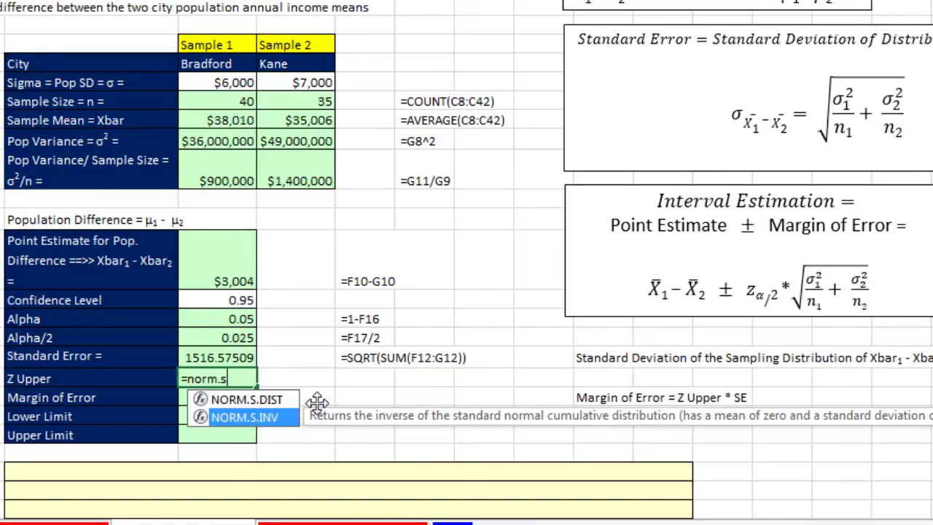
key(Tab)
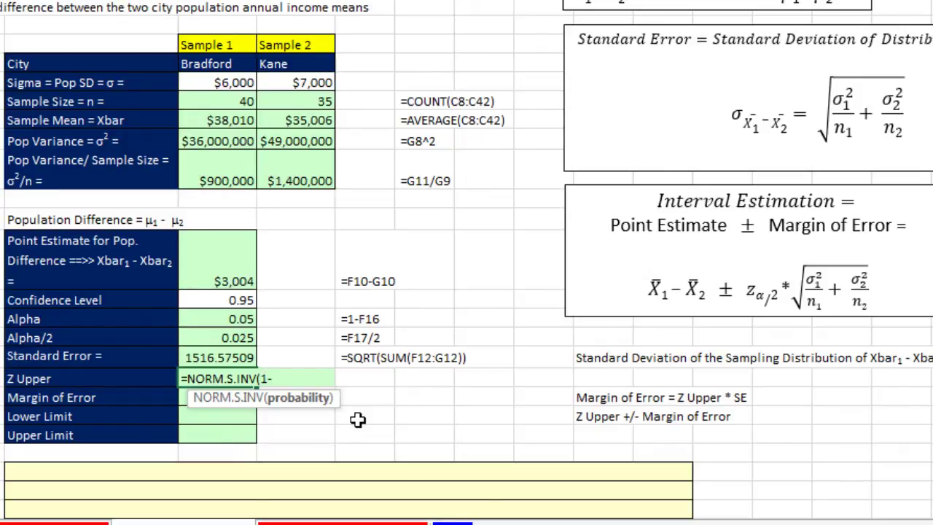
key(Up)
key(Up)
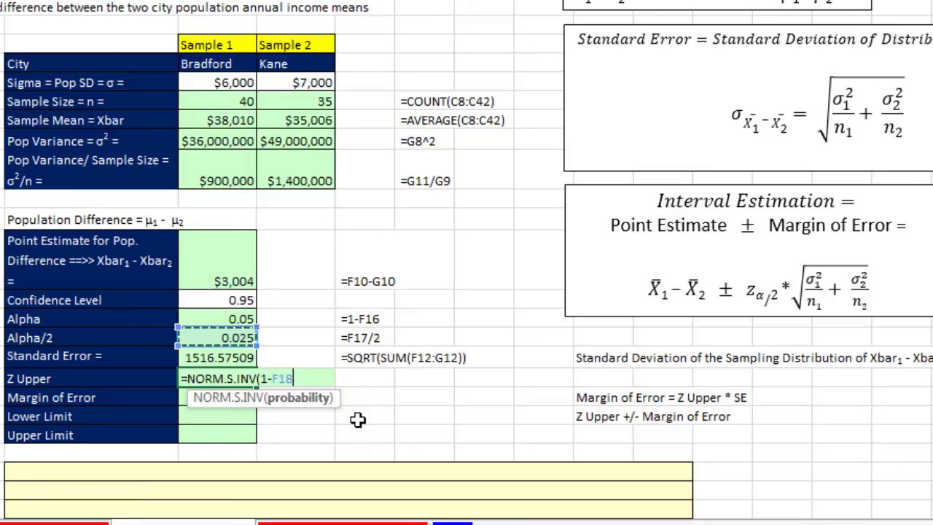
text())
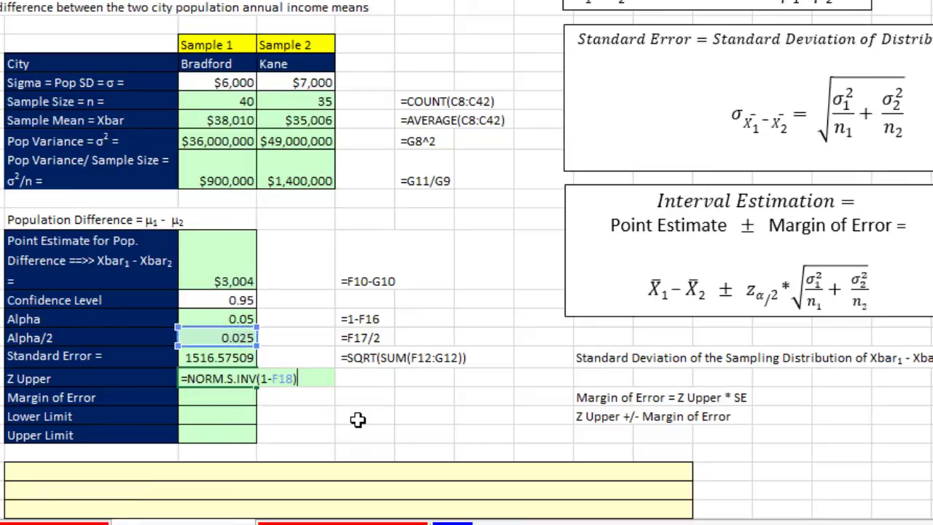
key(ctrl+Return)
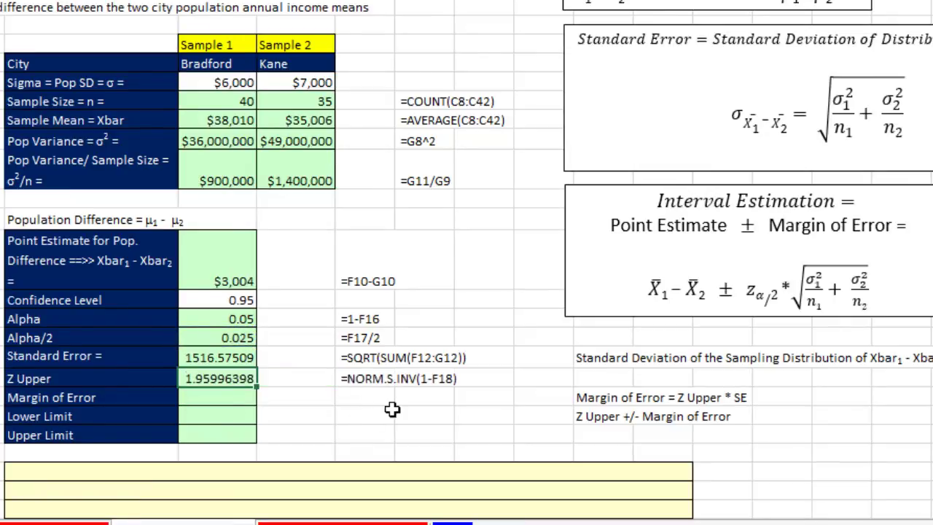
- Calculate the margin of error in F21 by multiplying the upper Z by the standard error with =F20*F19
click(244, 397)
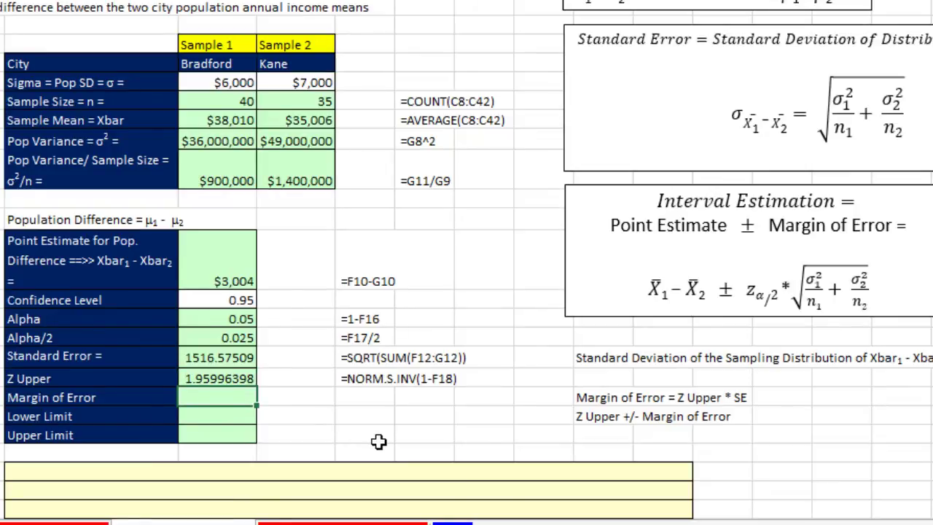
text(=)
key(Up)
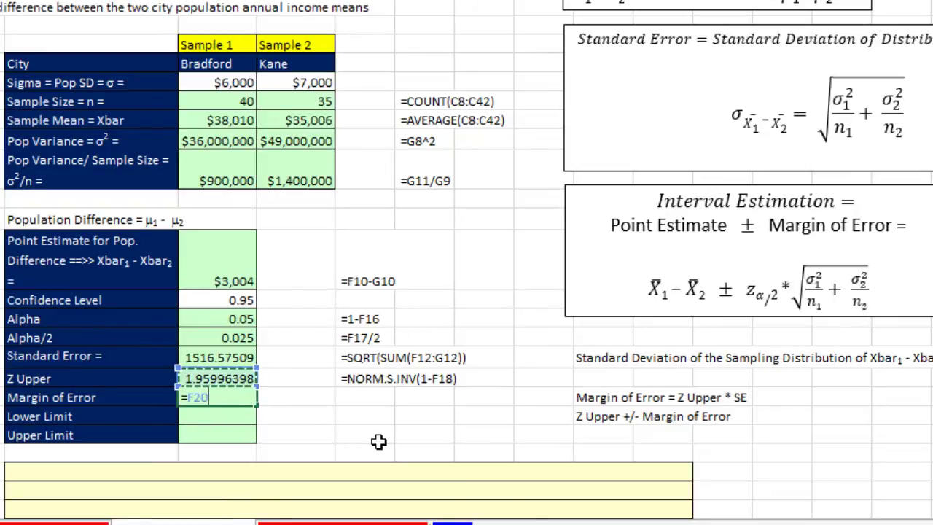
text(*)
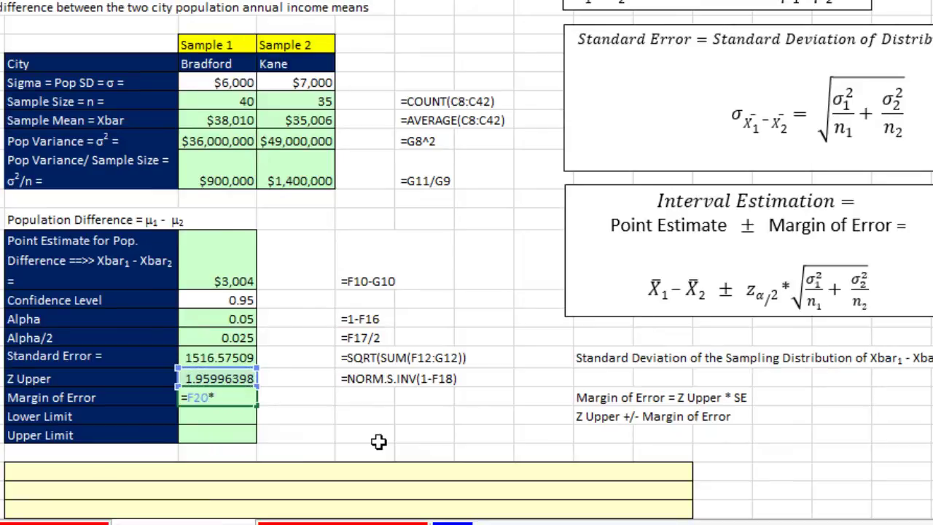
key(Up)
key(Up)
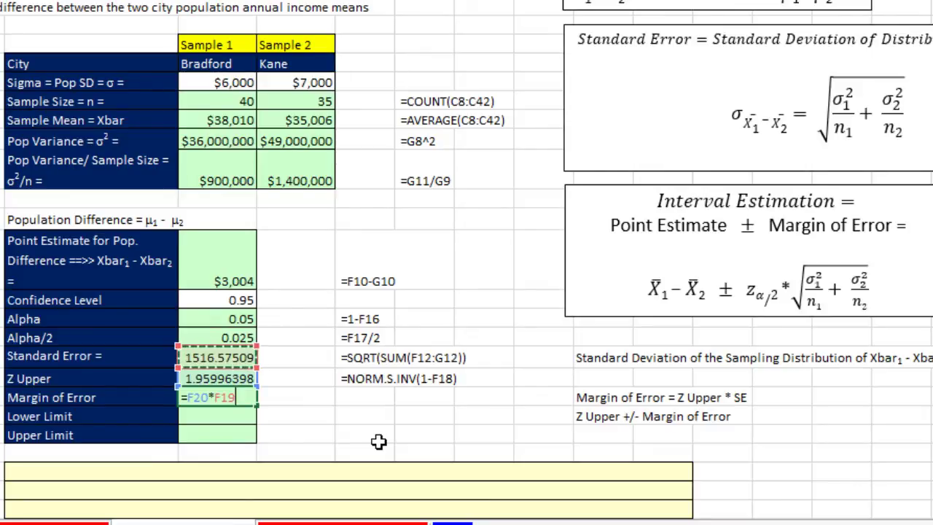
key(Return)
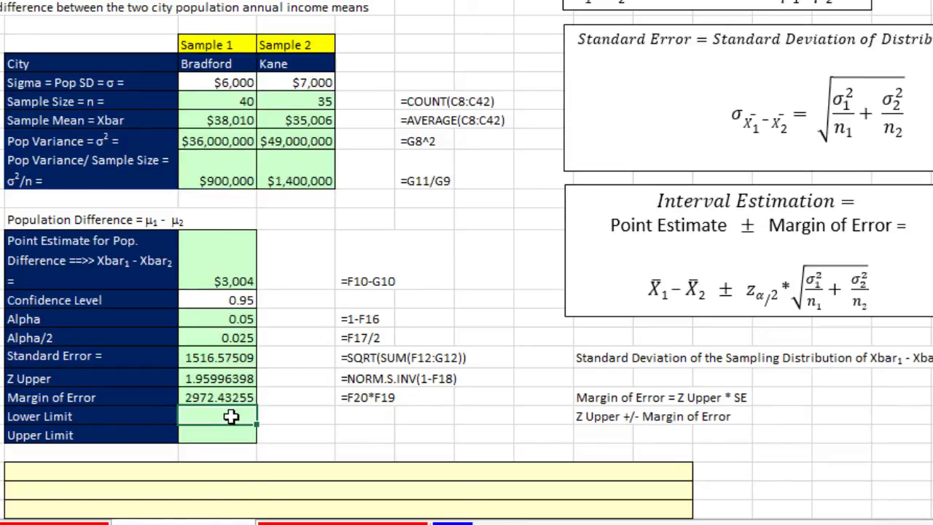
- Calculate the lower limit in F22 by subtracting the margin of error from the point estimate with =F15-F21
text(=)
click(250, 265)
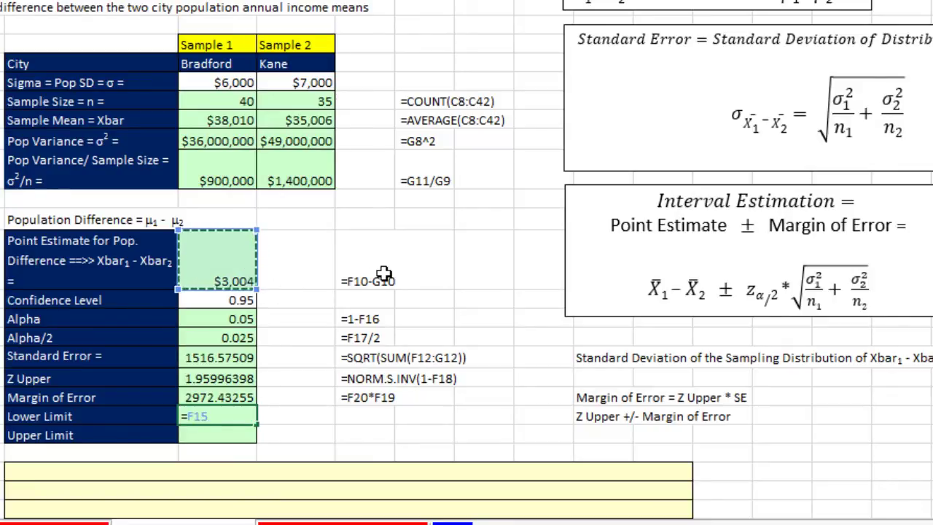
text(-)
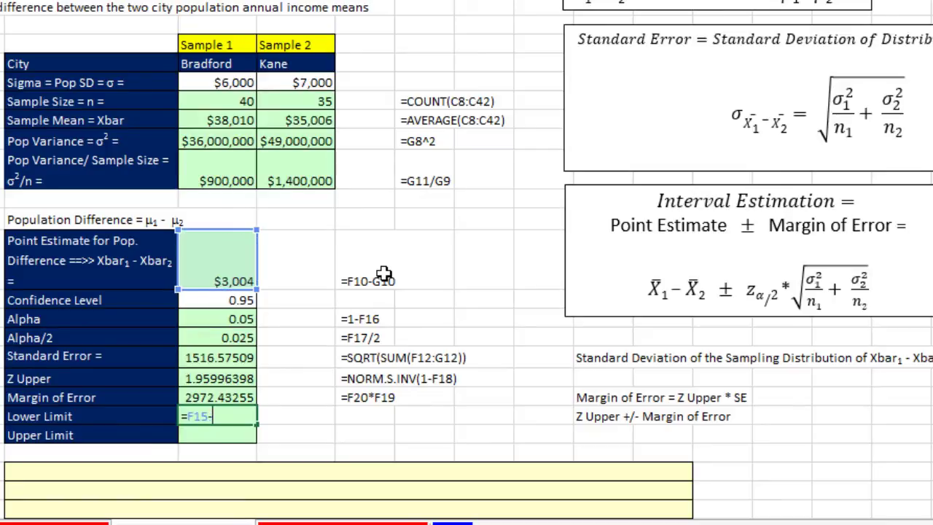
click(228, 394)
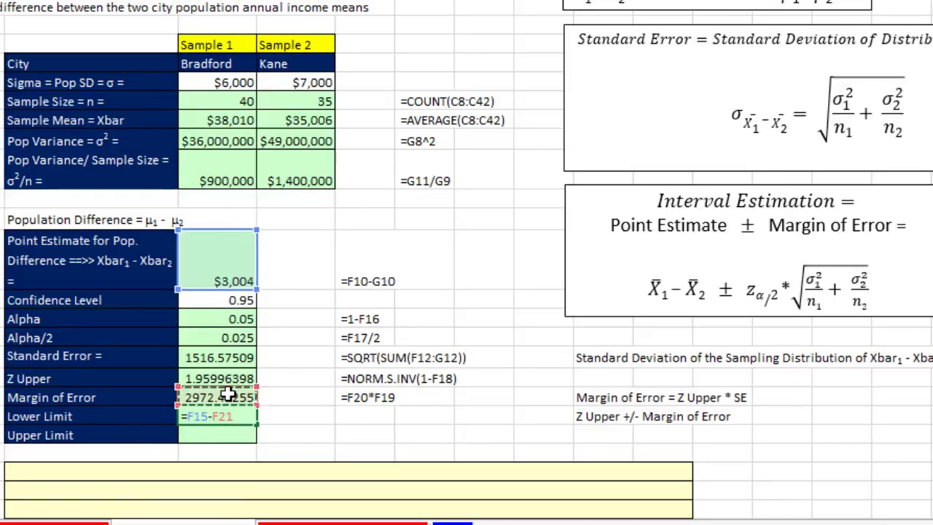
key(Return)
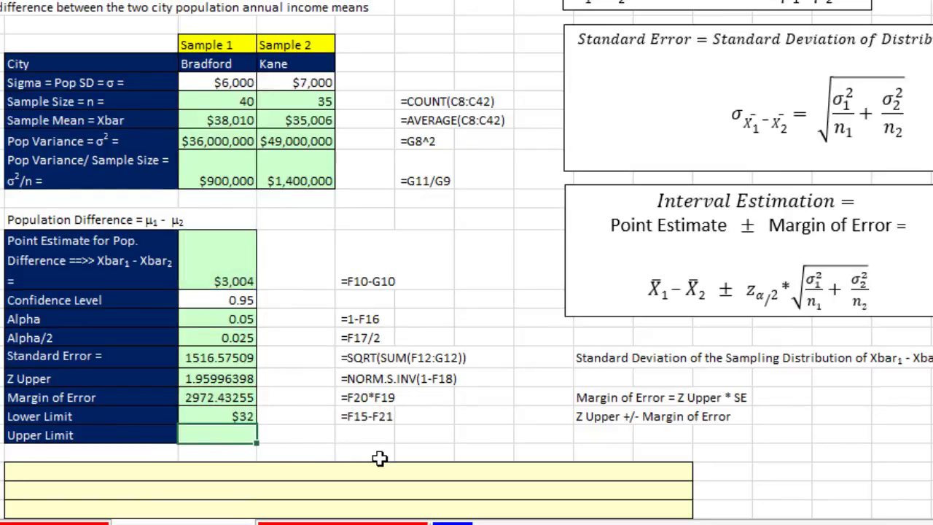
- Calculate the upper limit in F23 by adding the margin of error to the point estimate with =F15+F21
text(=)
key(Up)
key(Up)
key(Up)
key(Up)
key(Up)
key(Up)
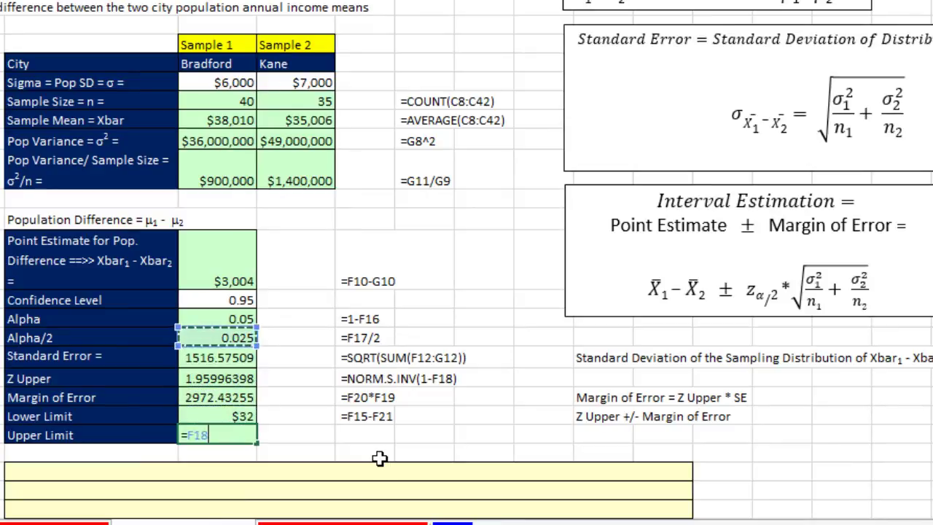
key(Up)
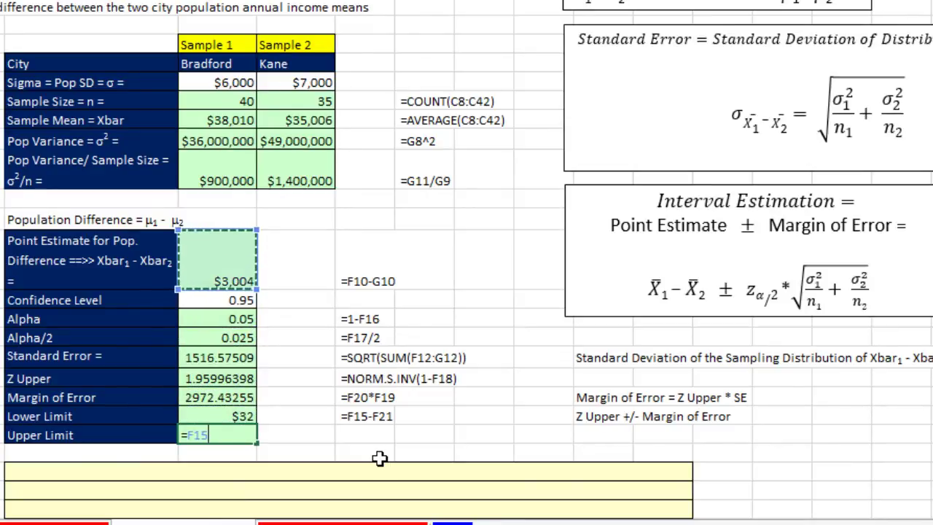
text(-)
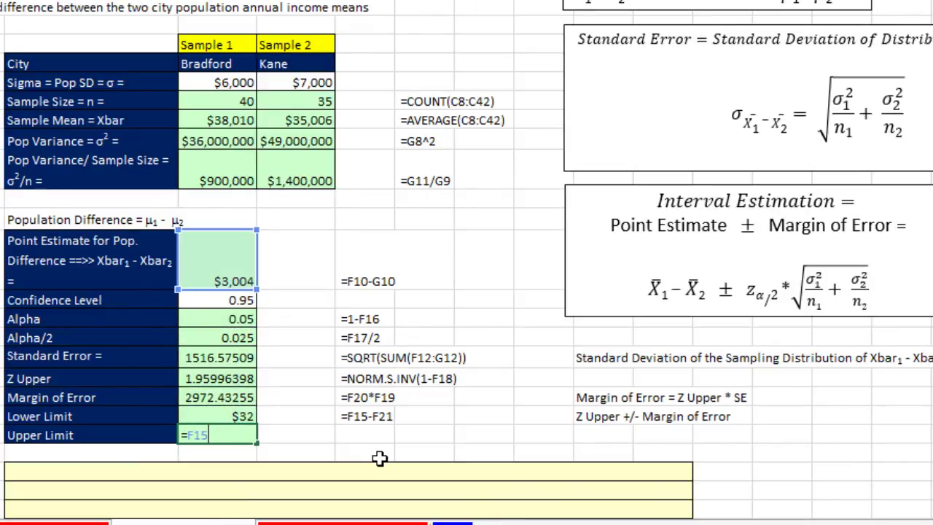
click(220, 399)
key(Return)
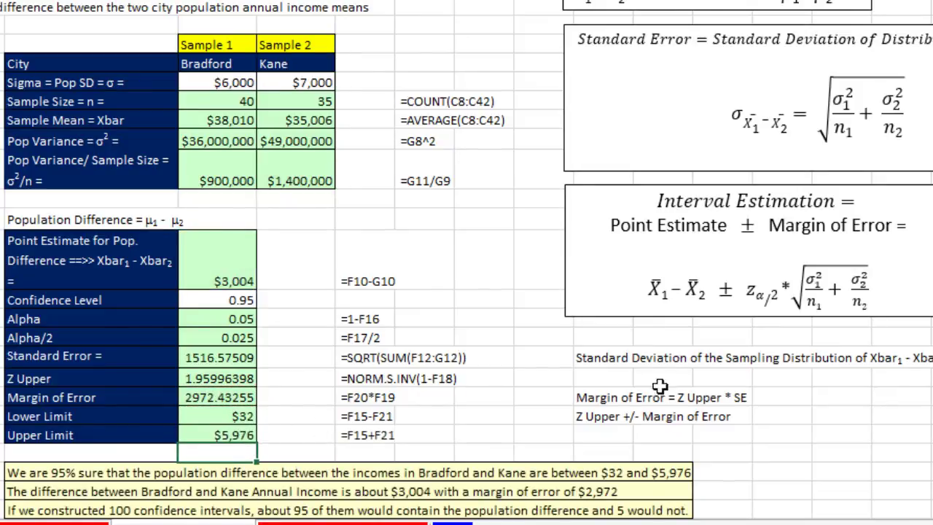
scroll(722, 383, down, 2)
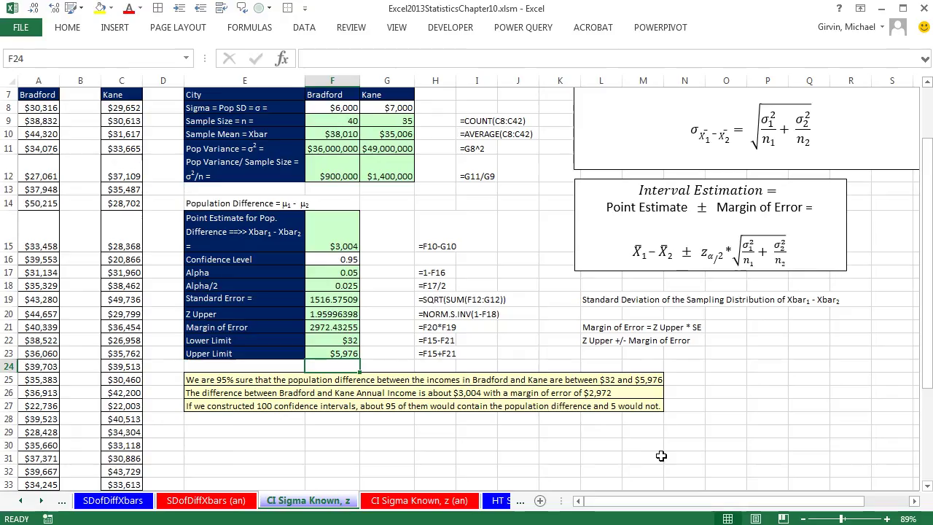
scroll(685, 510, up, 2)
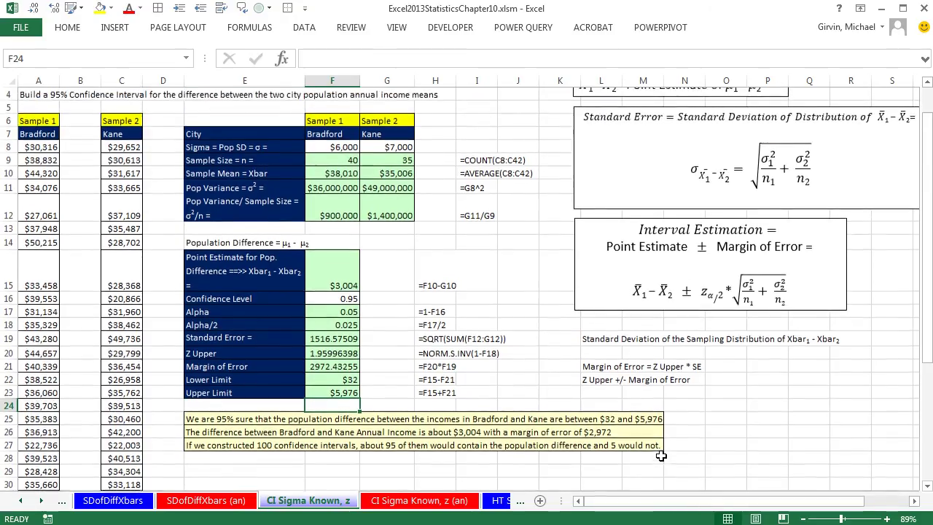
scroll(660, 456, up, 1)
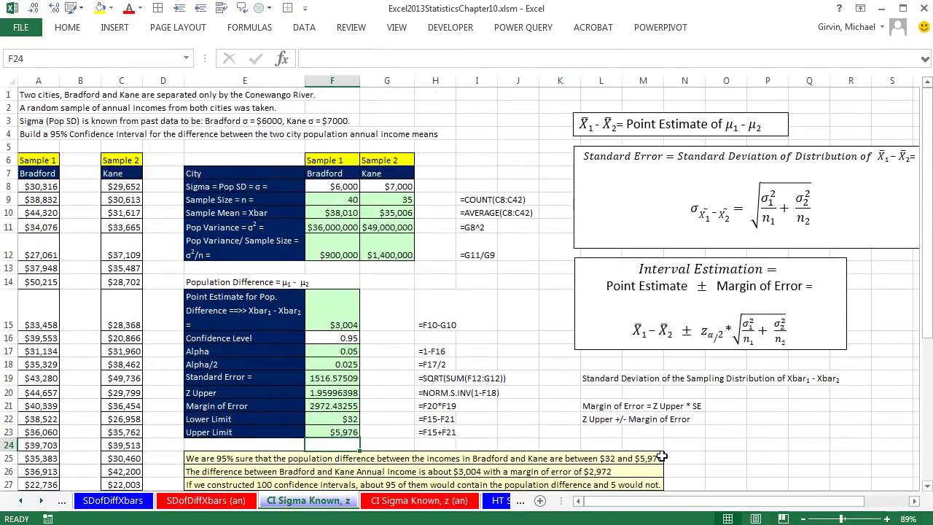